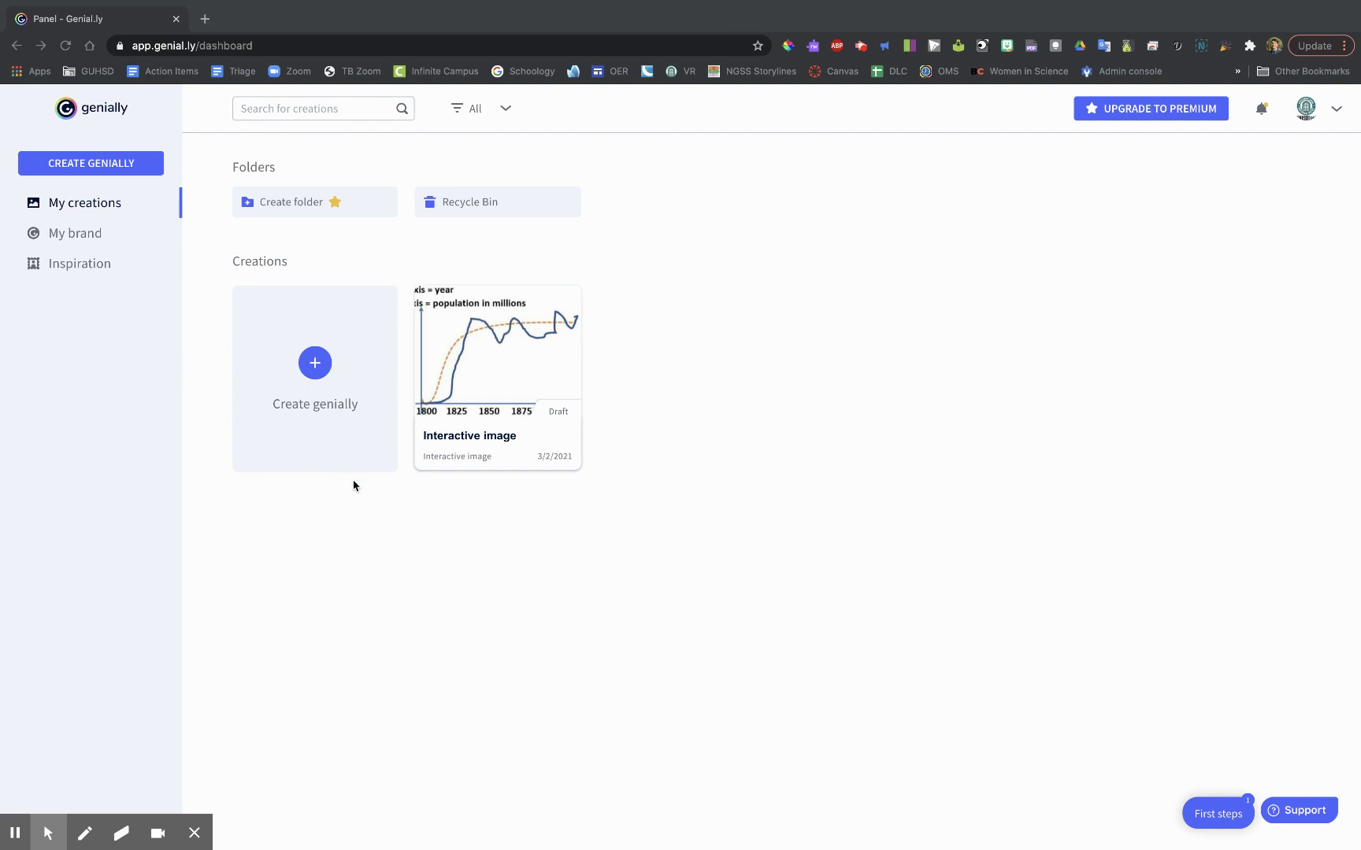
Step: Start a new creation from the + Create genially card on the dashboard
left_click(321, 373)
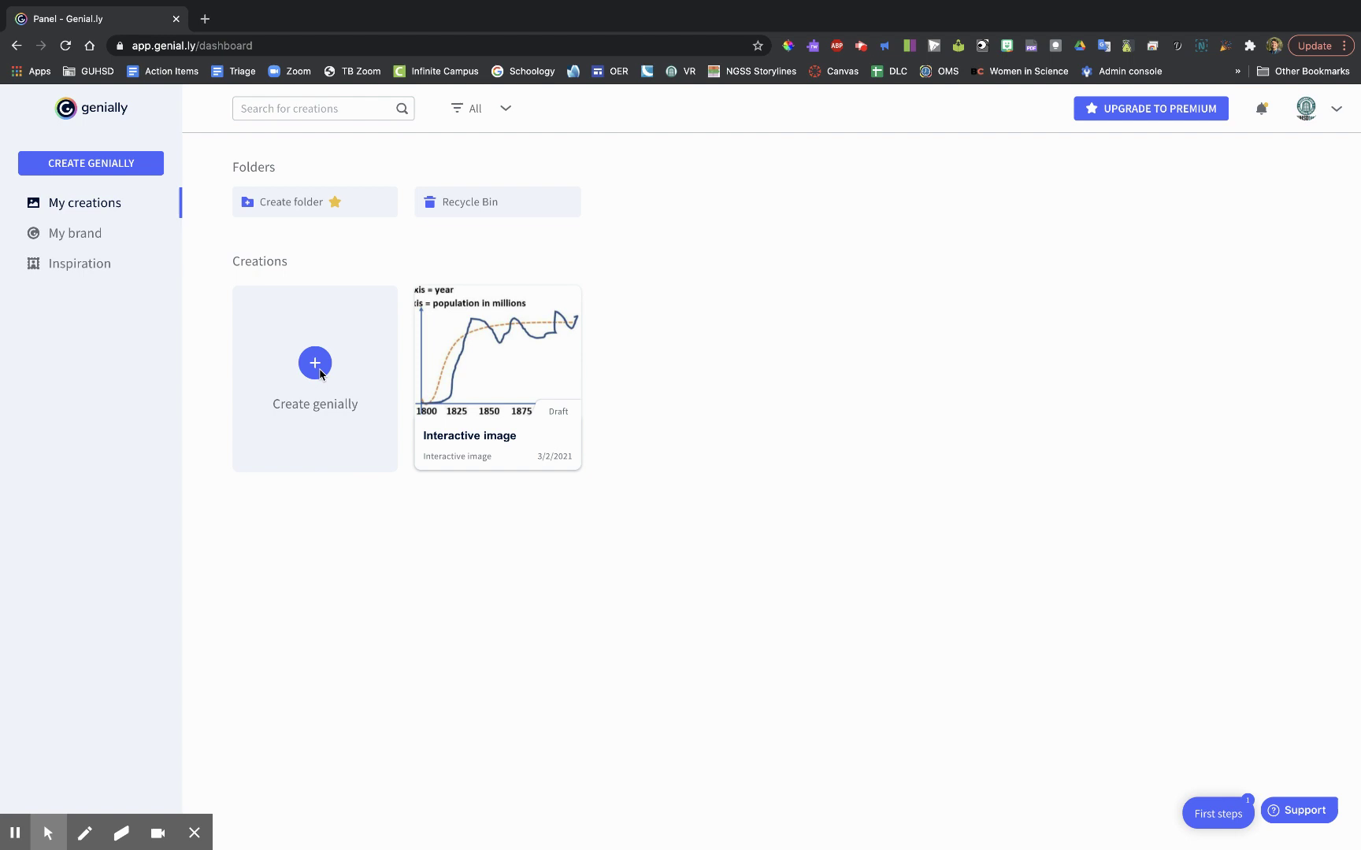
left_click(320, 372)
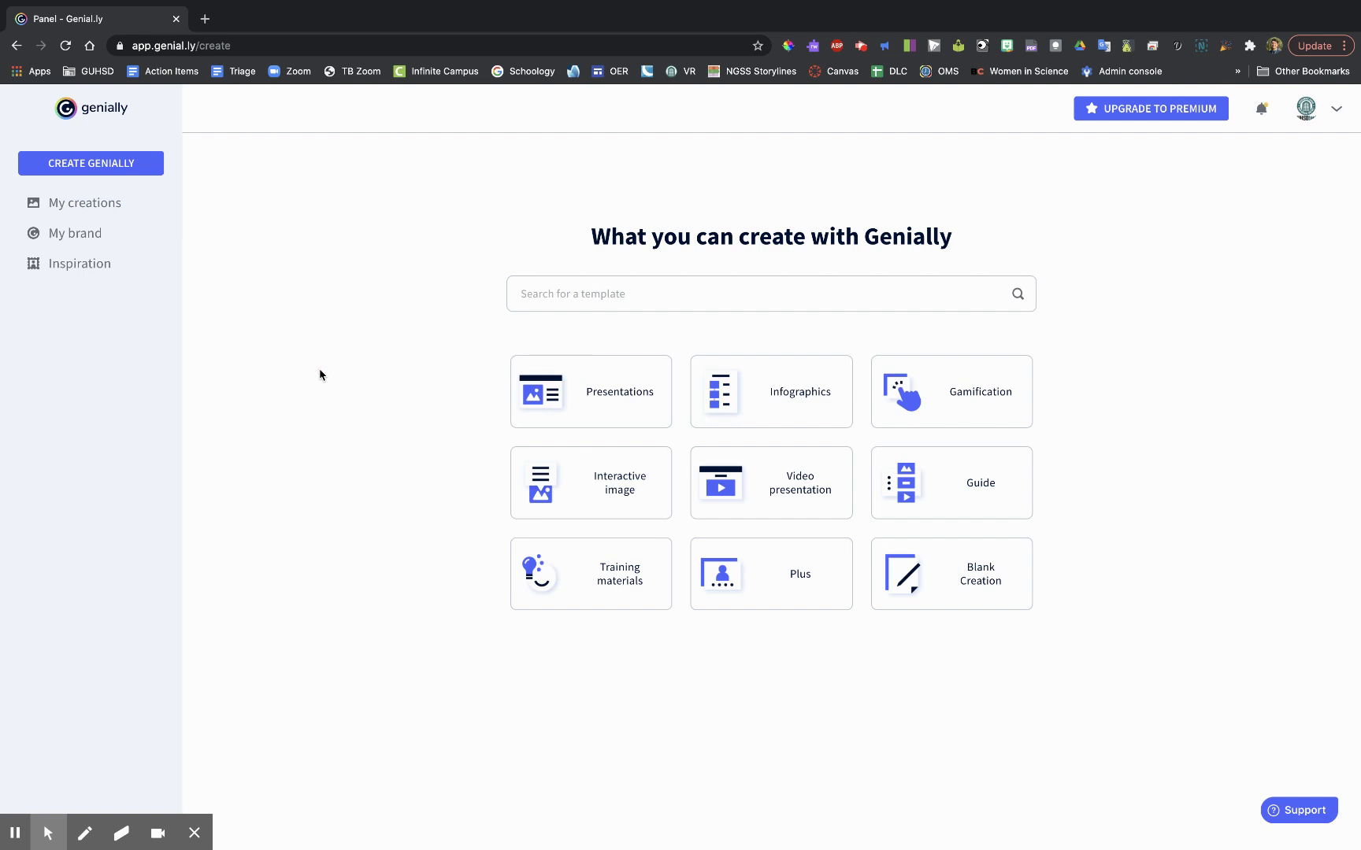
Step: Preview the Genial Bio template under Infographics > Horizontal infographics
left_click(789, 398)
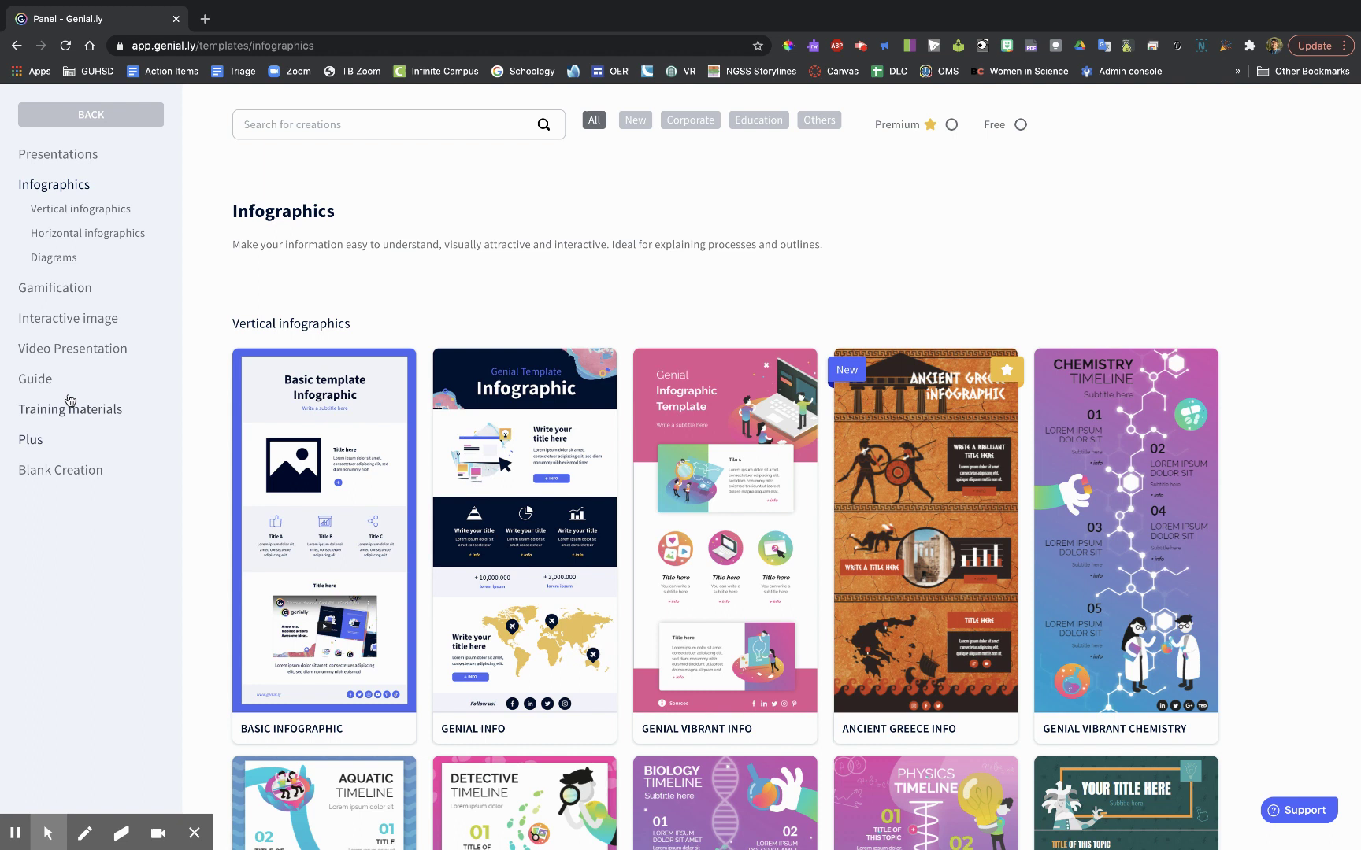
left_click(102, 237)
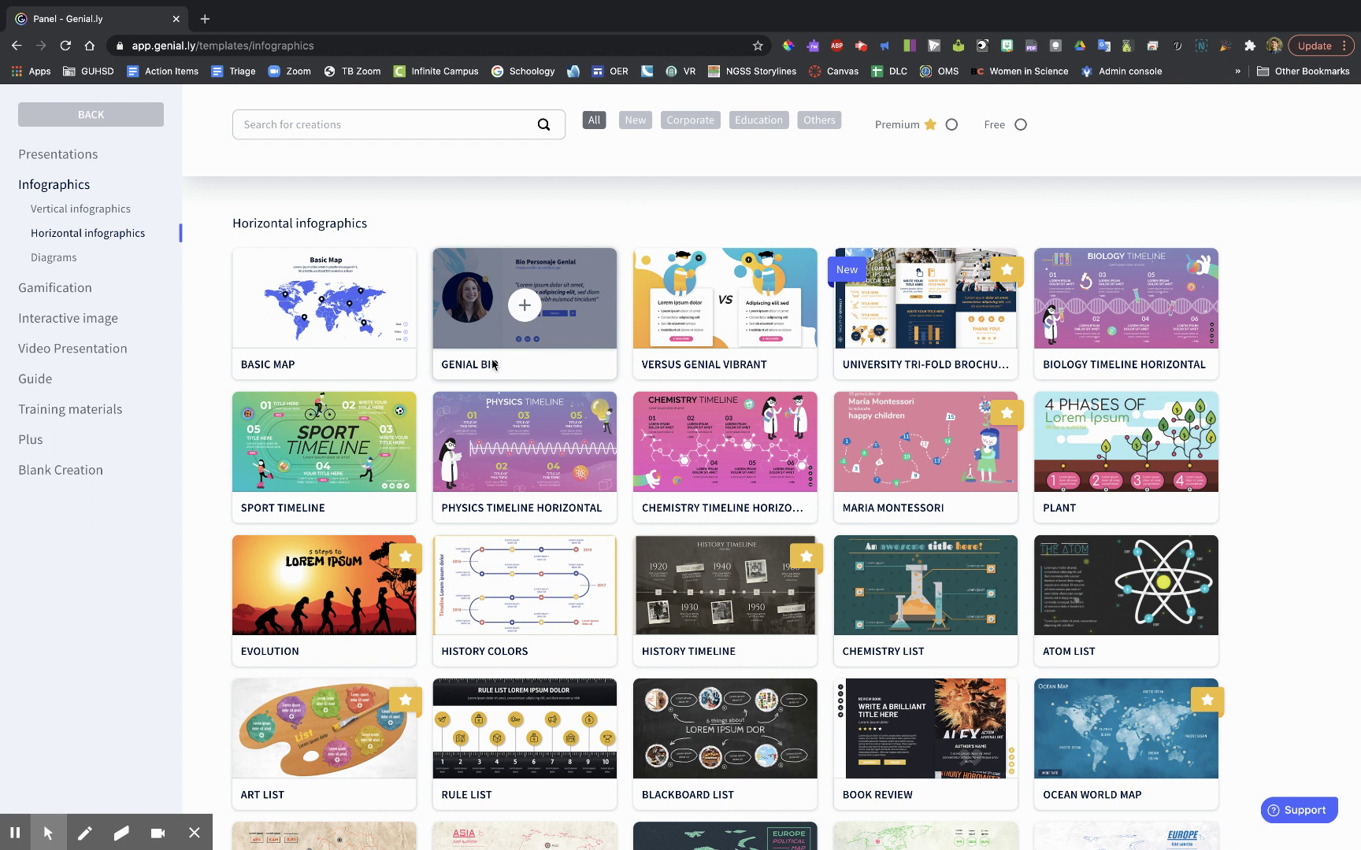
left_click(525, 312)
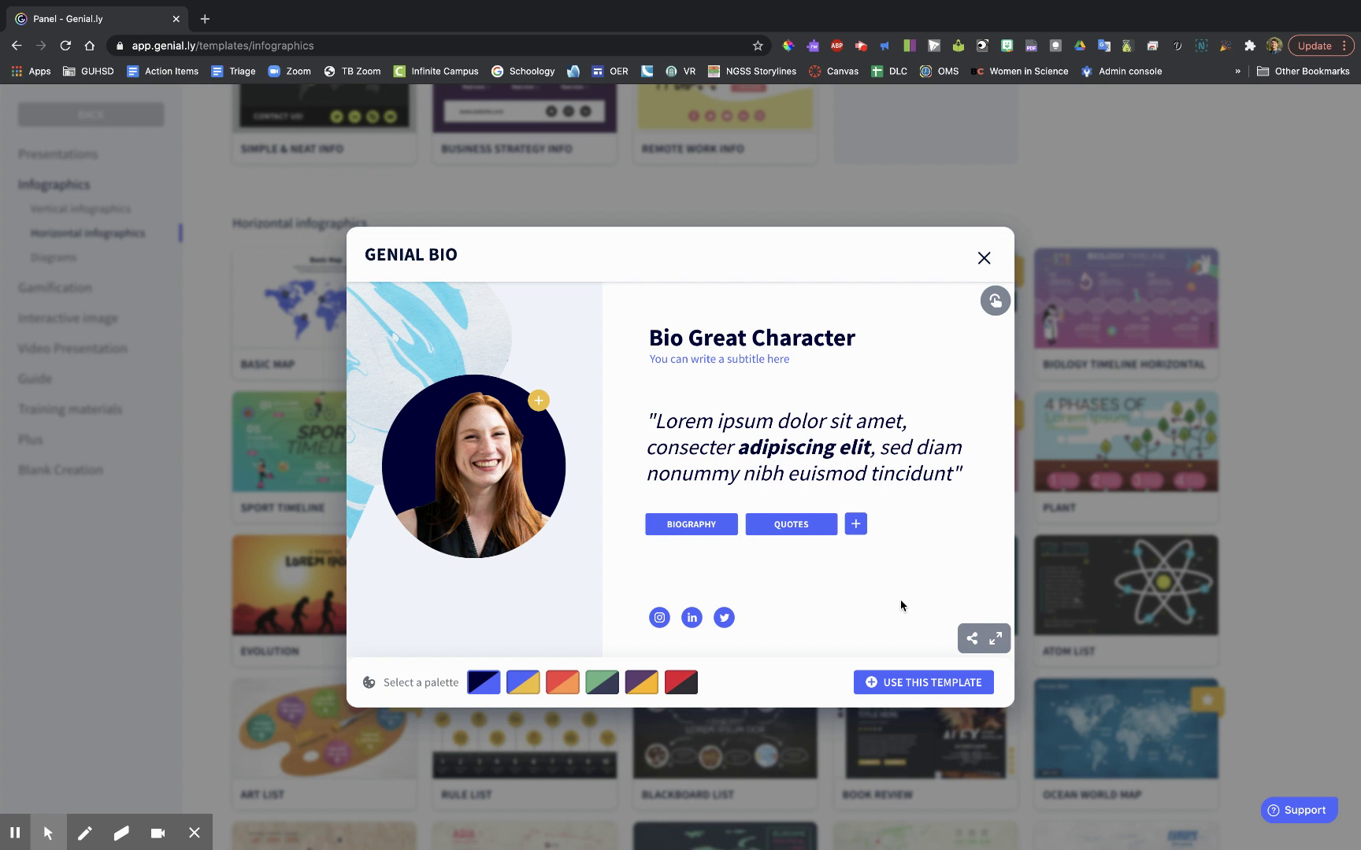
Step: Create a new genially from the Genial Bio template and select its portrait photo
left_click(897, 684)
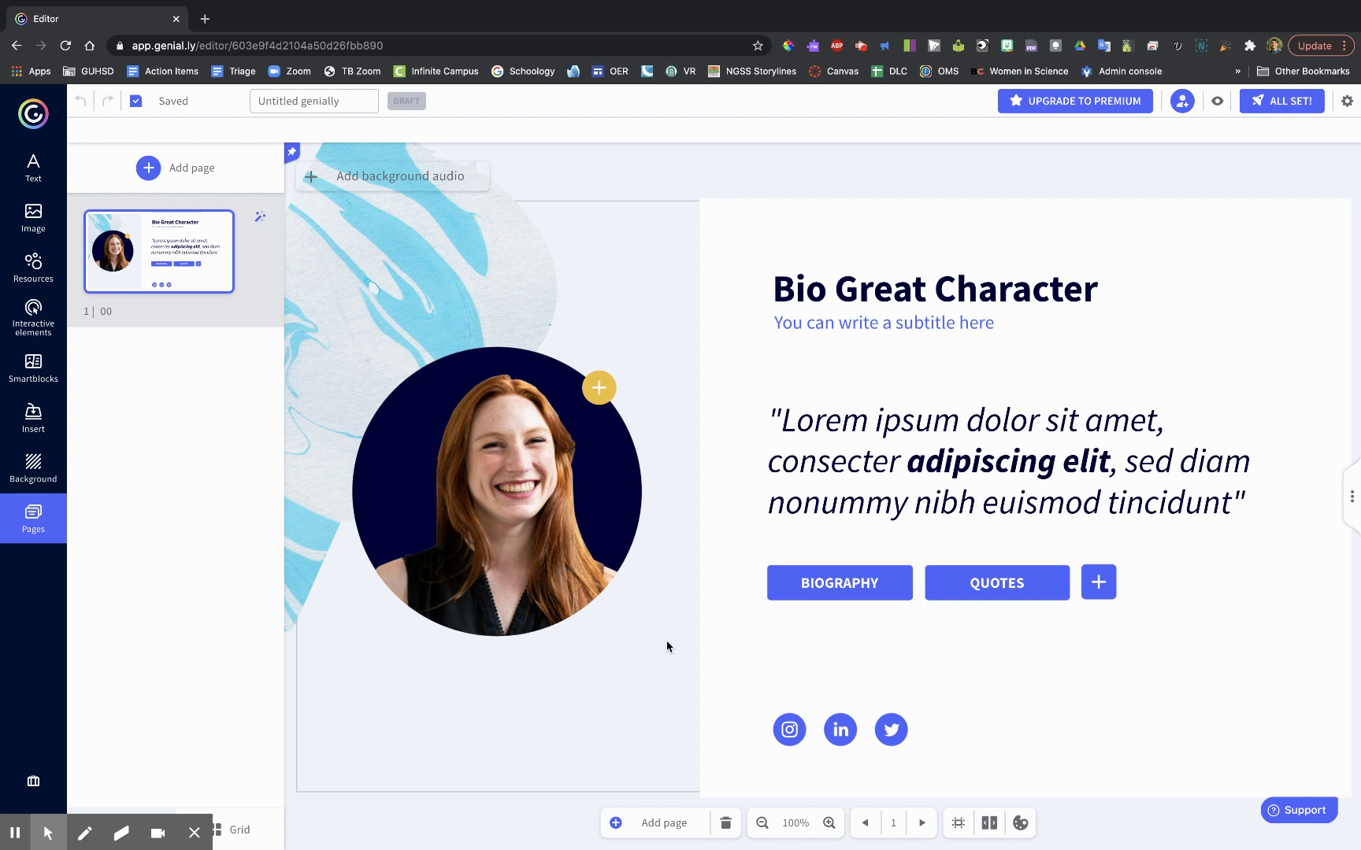
left_click(534, 431)
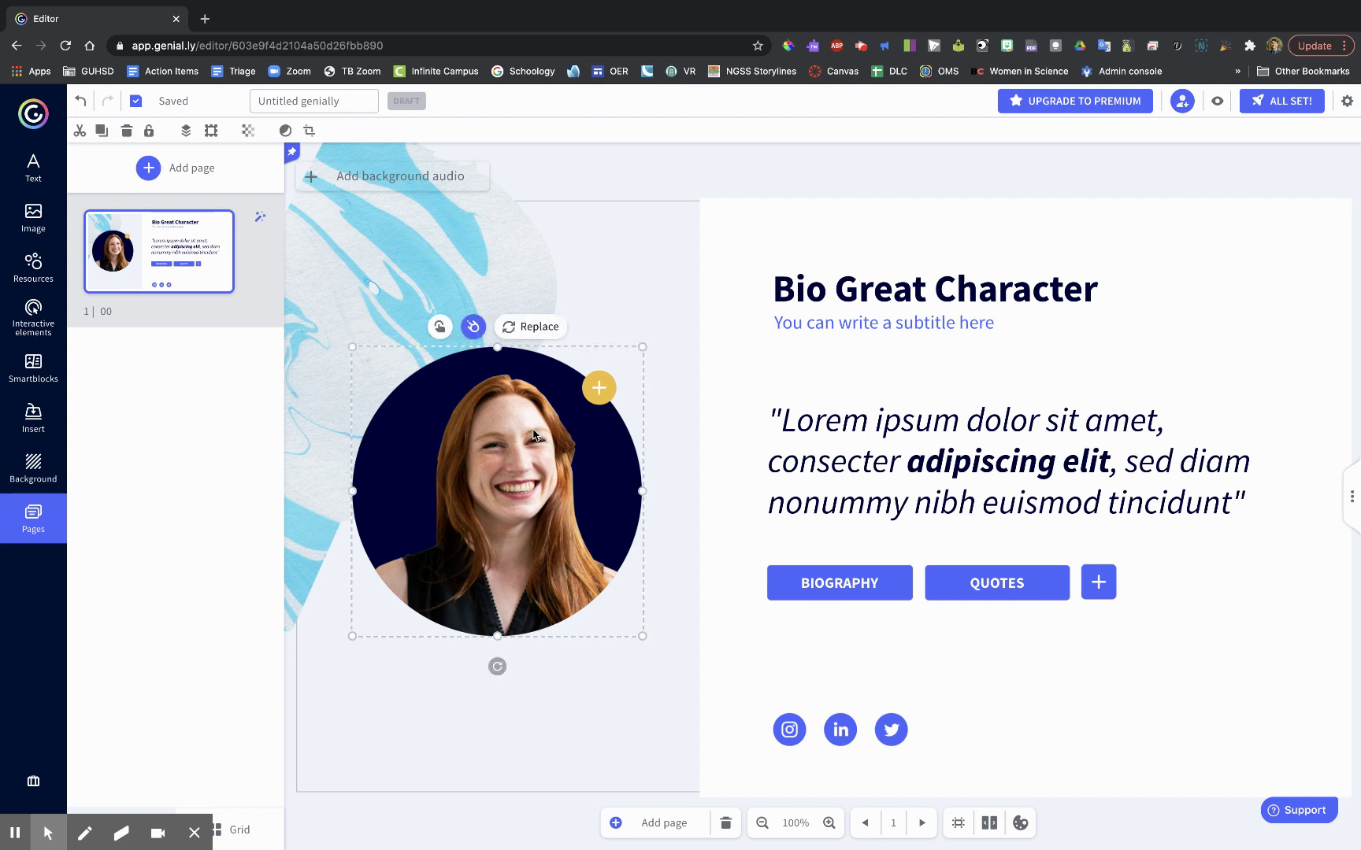
Step: Replace the circular portrait with a dog illustration uploaded from the computer
left_click(537, 331)
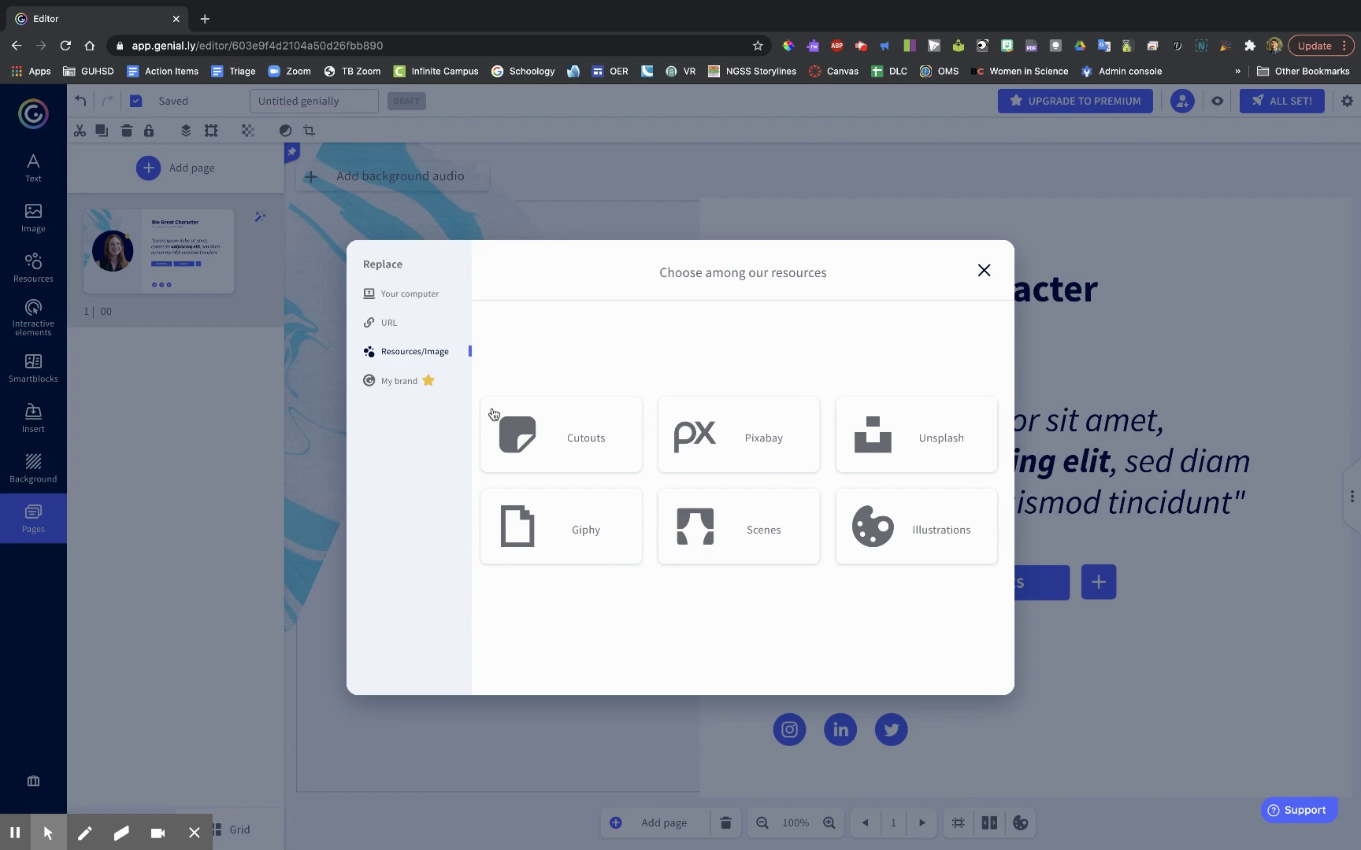
left_click(424, 305)
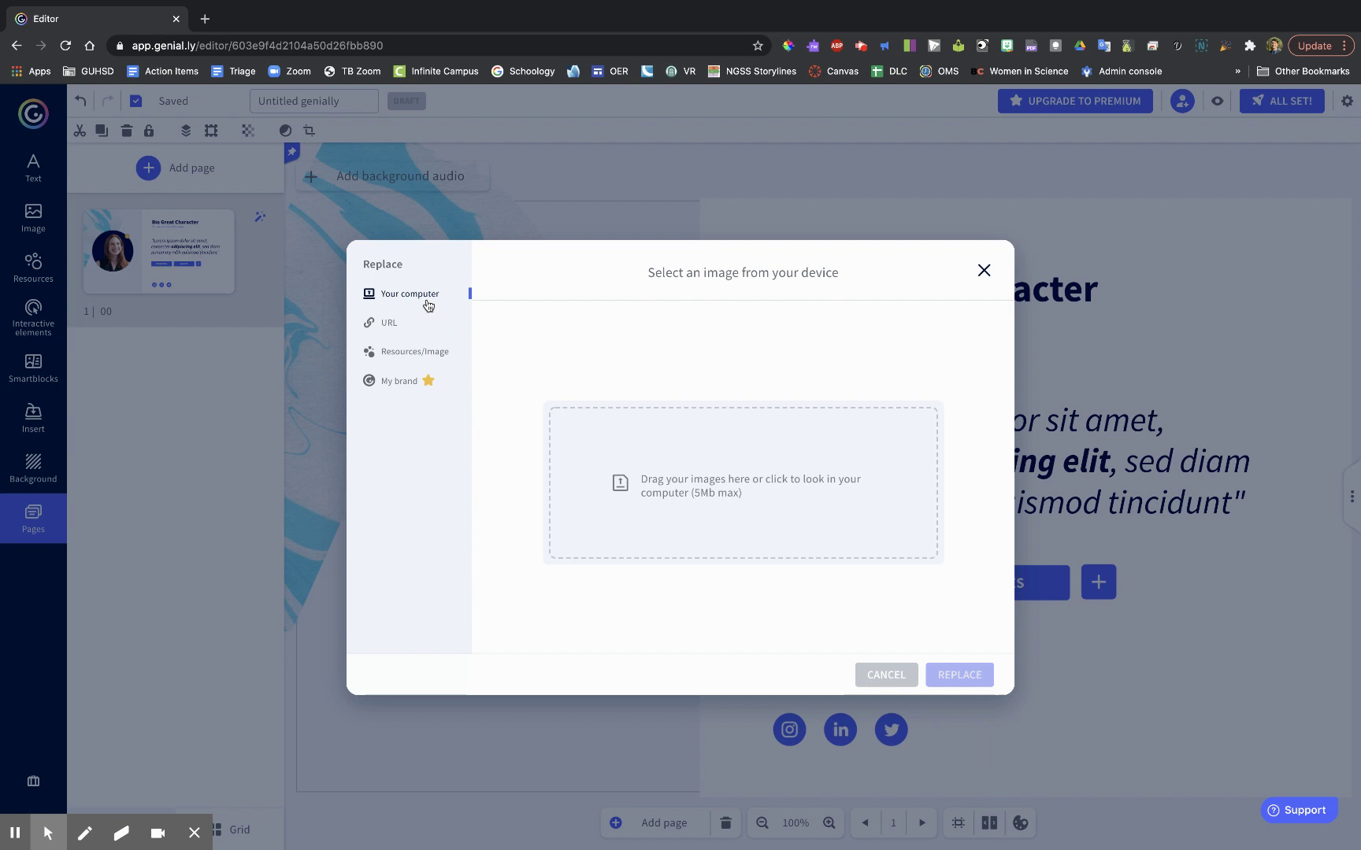
left_click(742, 511)
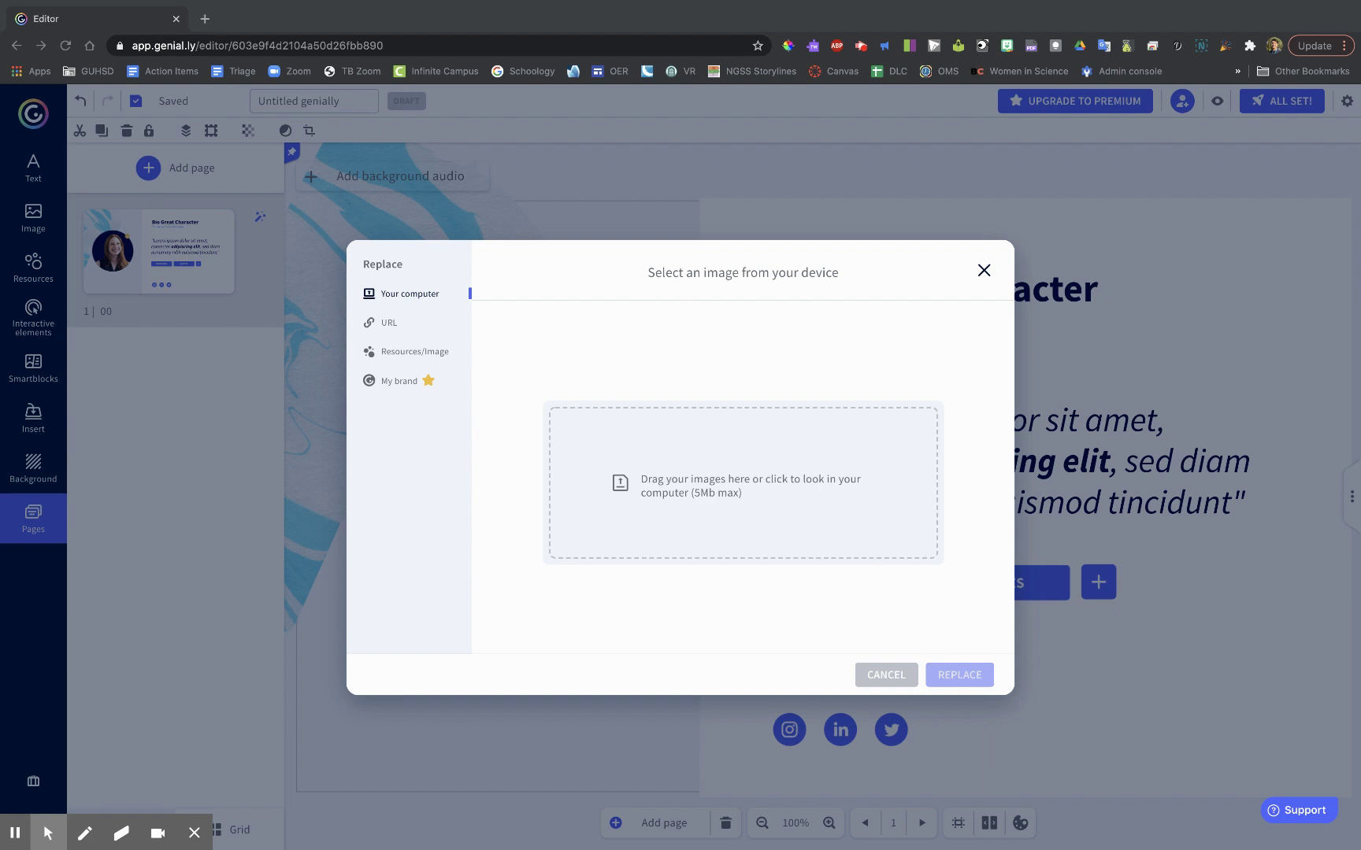
key("Return")
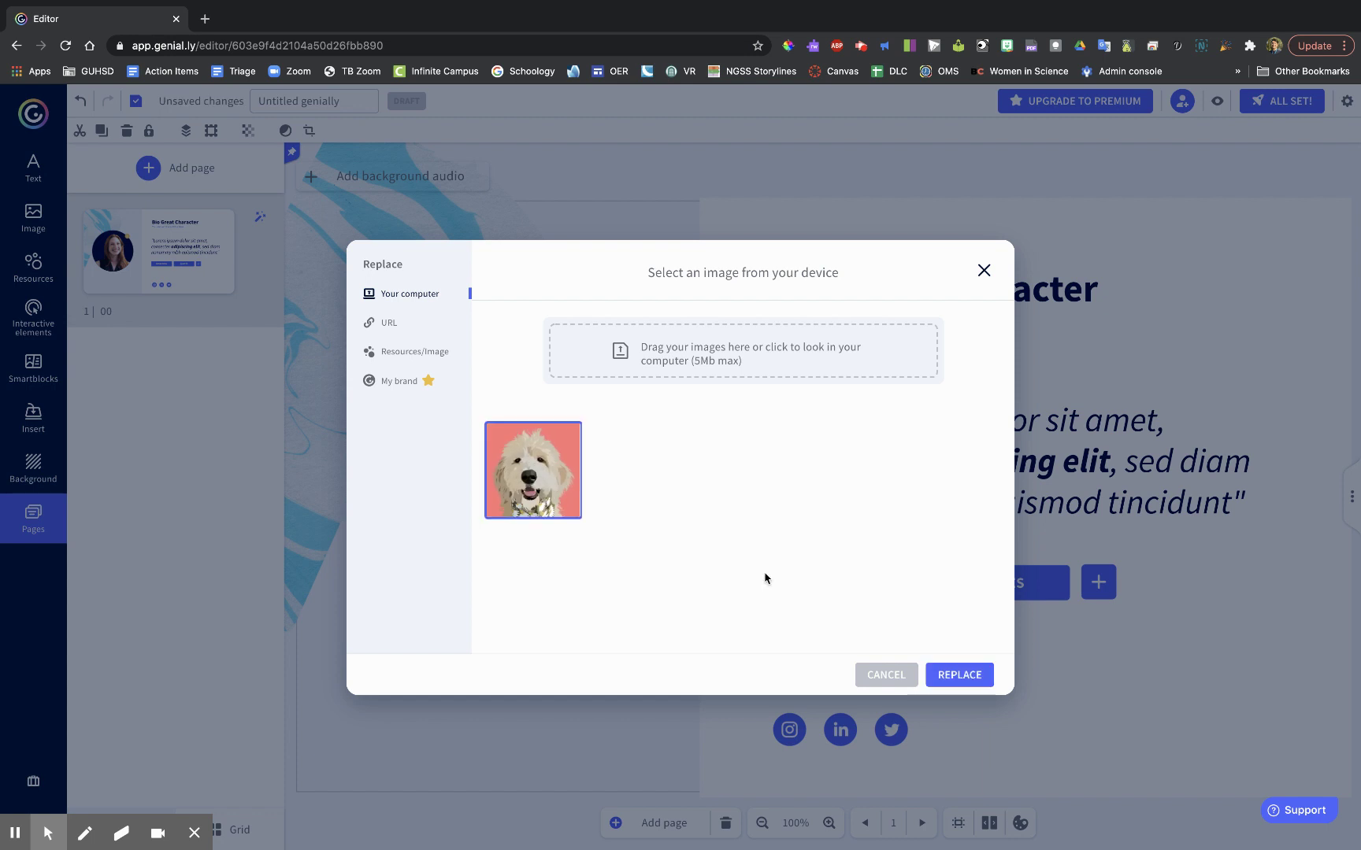
left_click(960, 676)
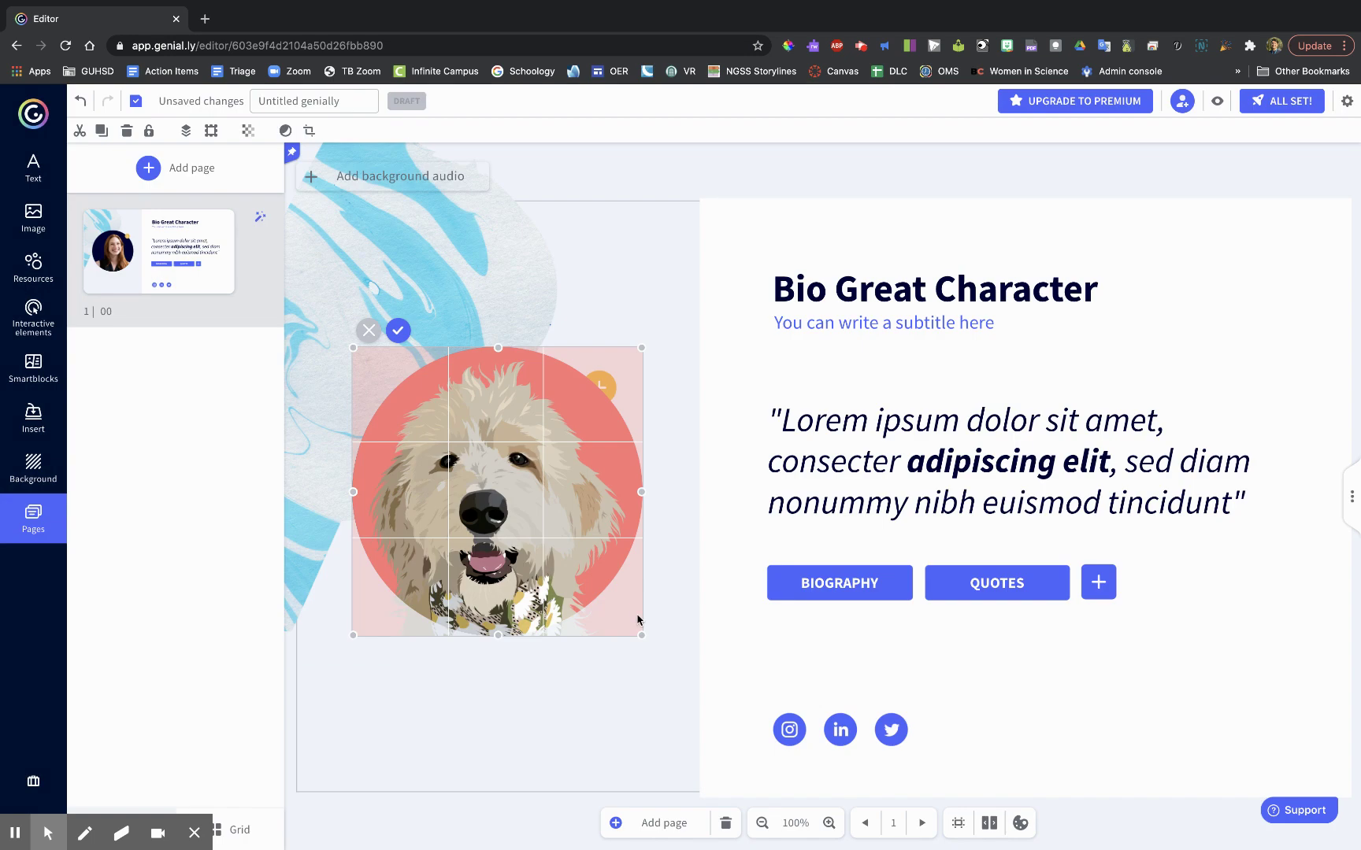
Step: Apply the dog image crop and replace the title with the dog's name
left_click(705, 285)
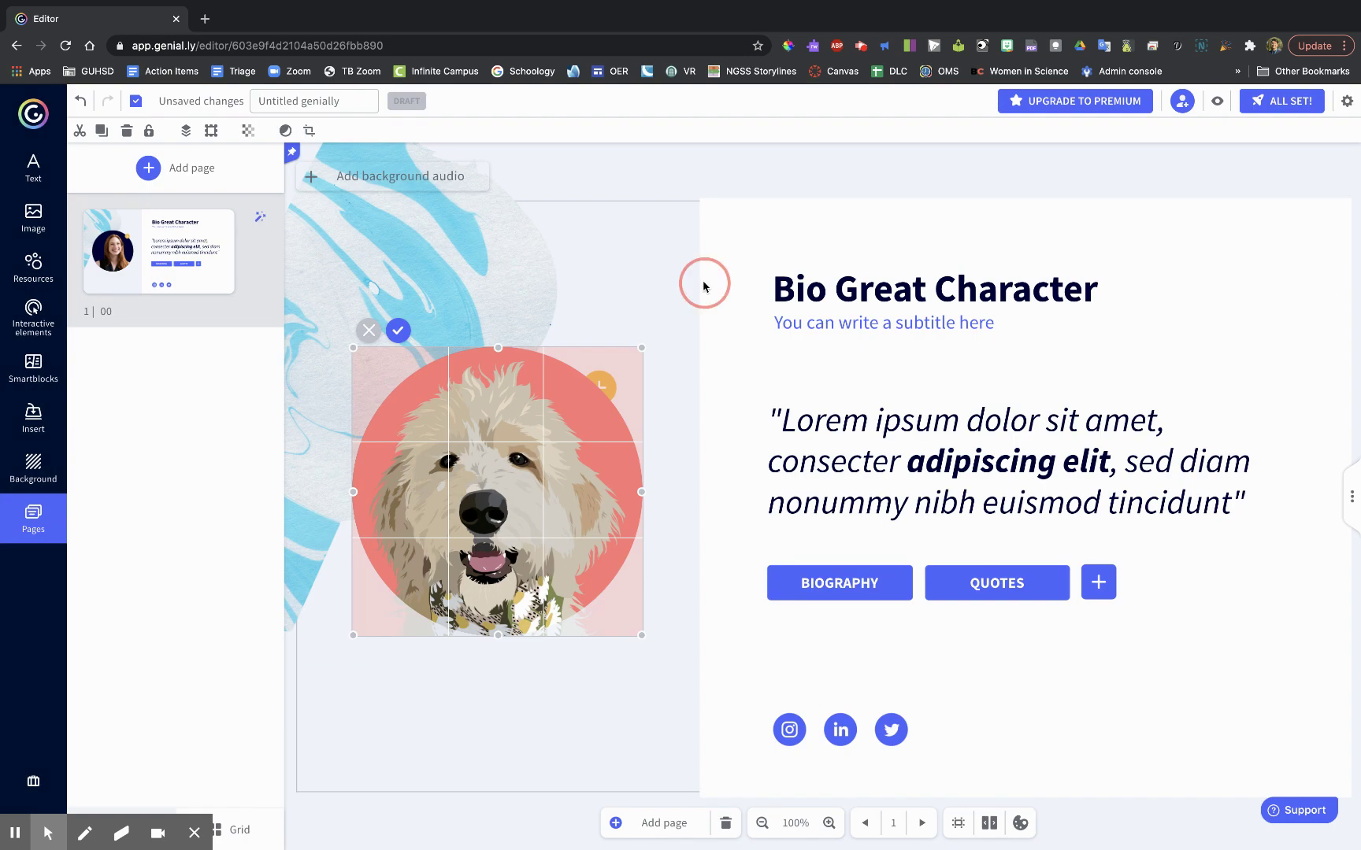
double_click(858, 291)
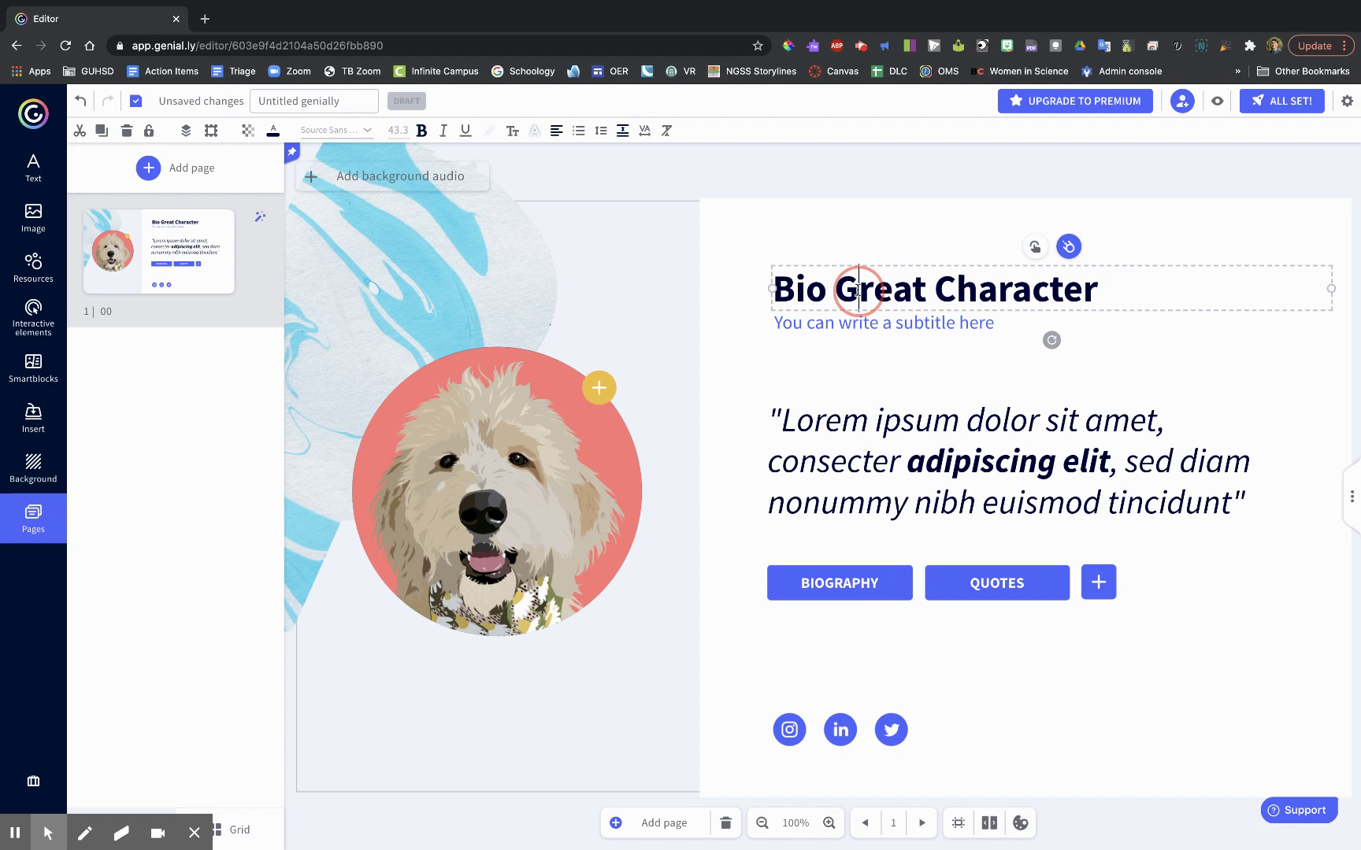
triple_click(857, 291)
type("C")
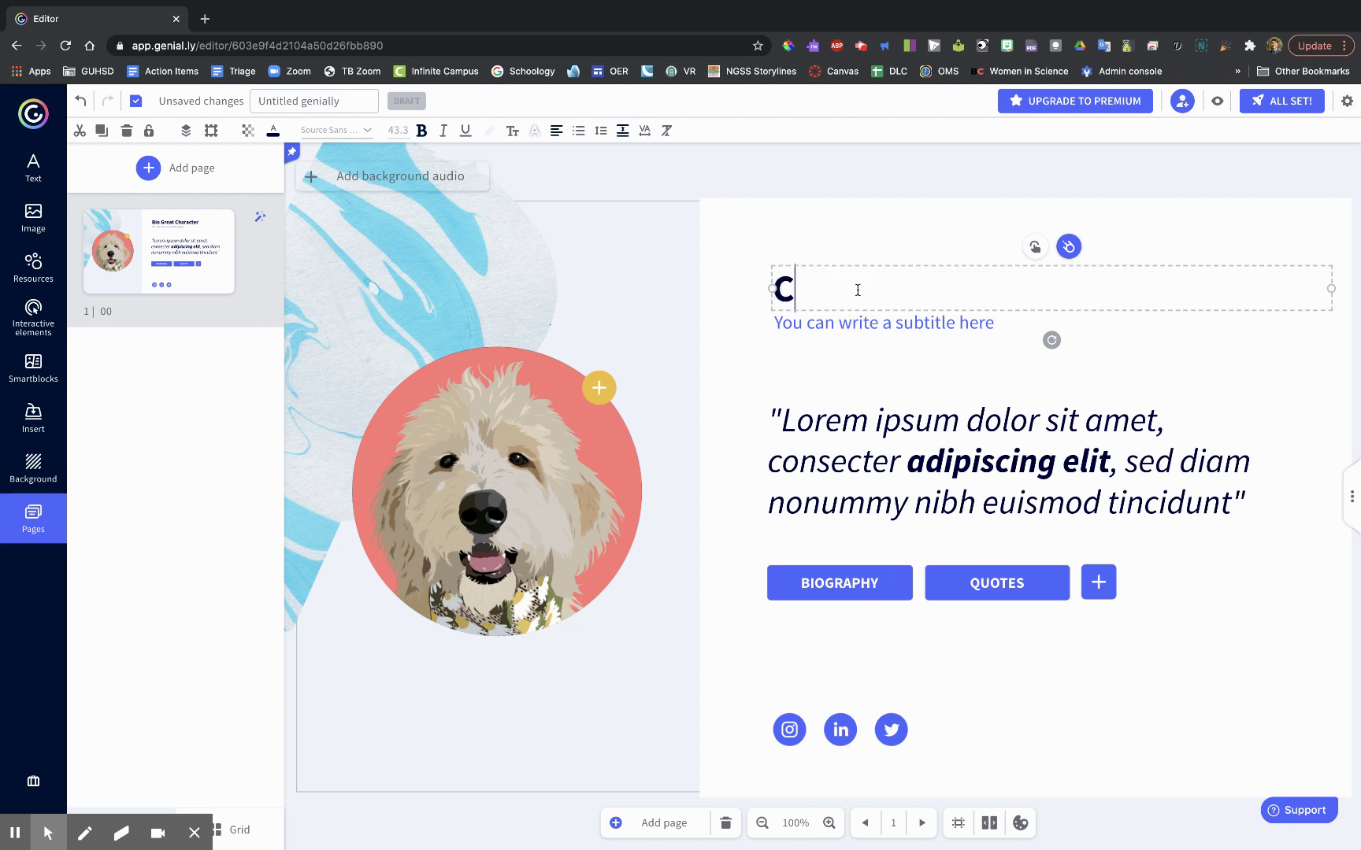
type("hauncye")
key("BackSpace")
key("BackSpace")
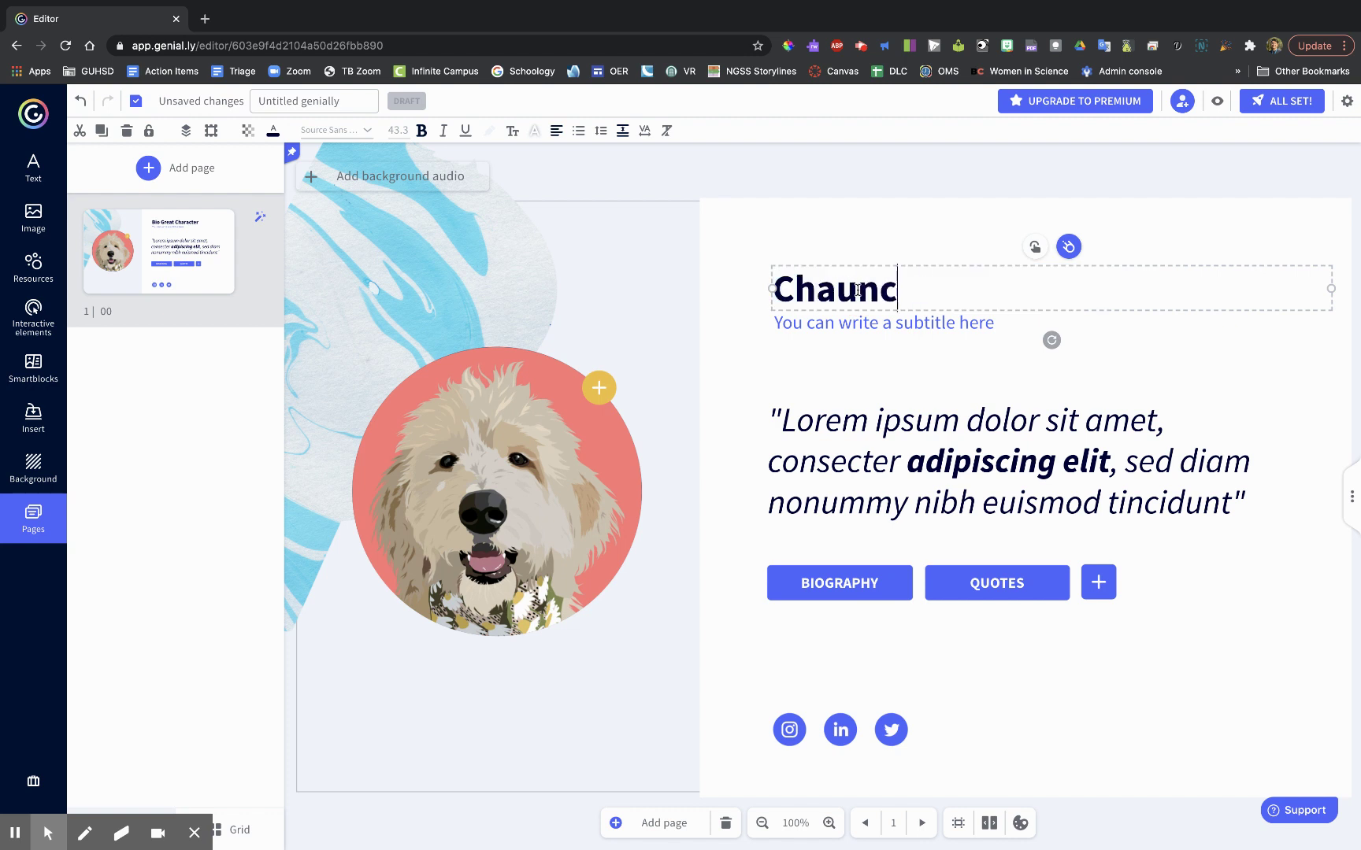
type("ey Enerva")
Step: Change the subtitle to 'A very good girl' and select the quote text
left_click(905, 329)
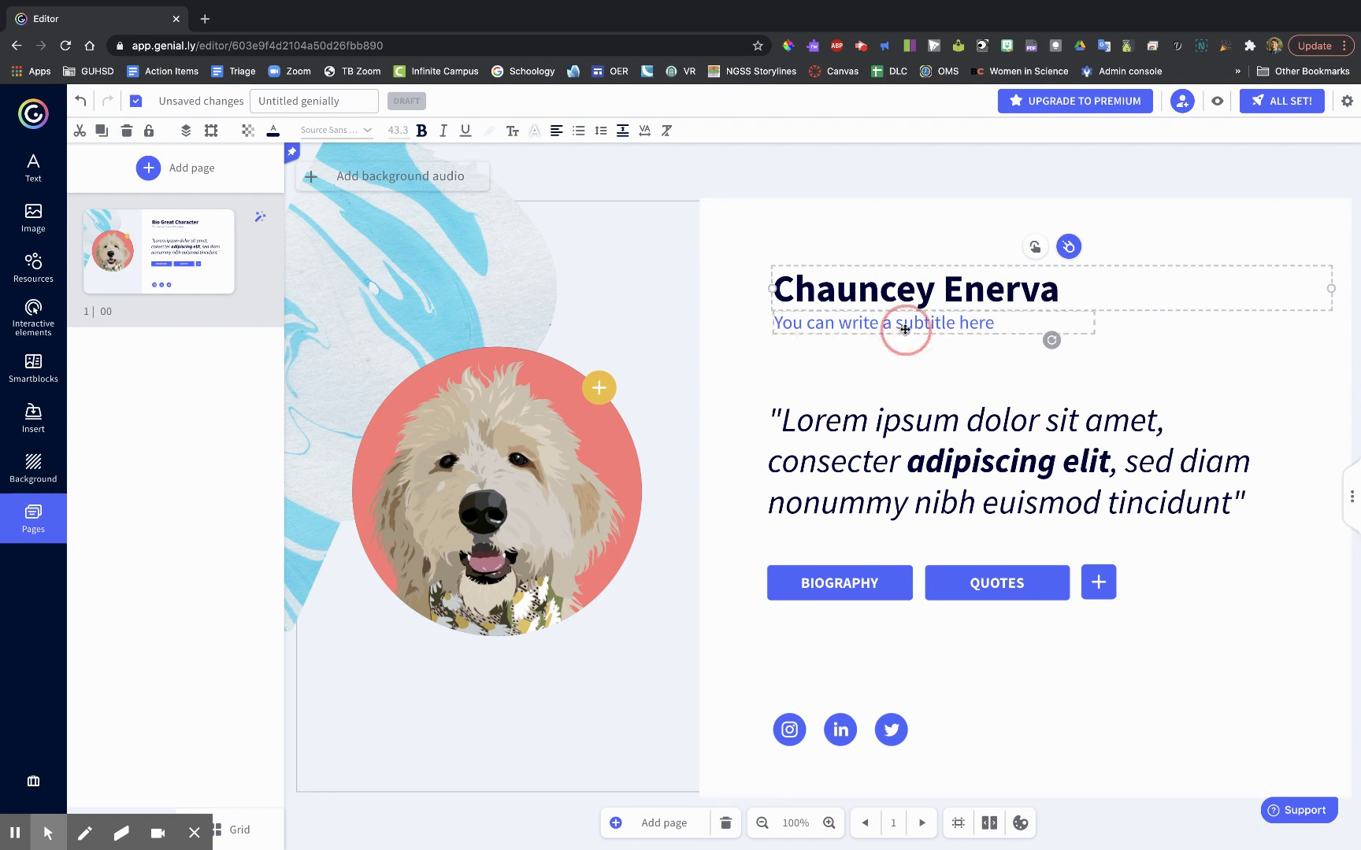
double_click(905, 329)
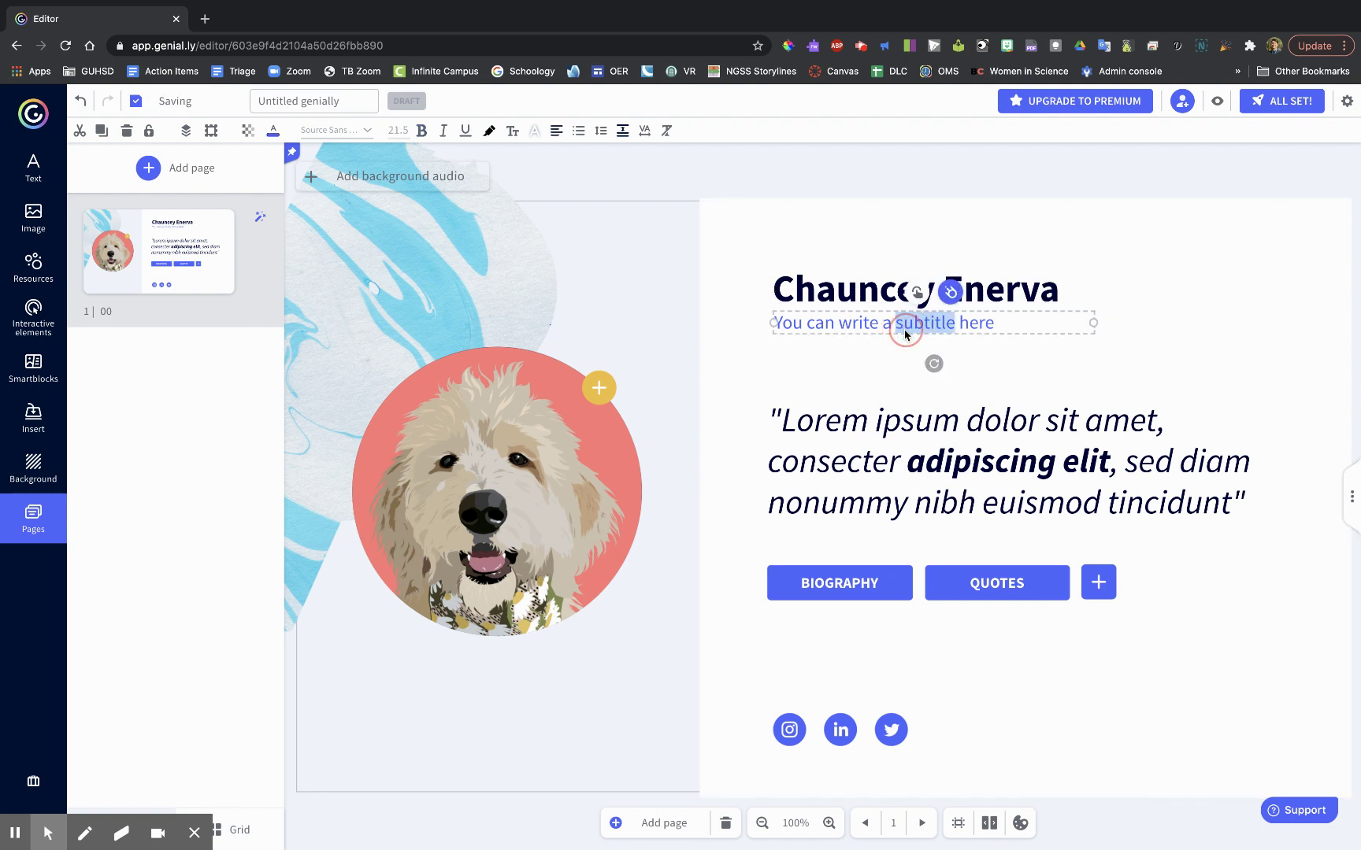
triple_click(930, 326)
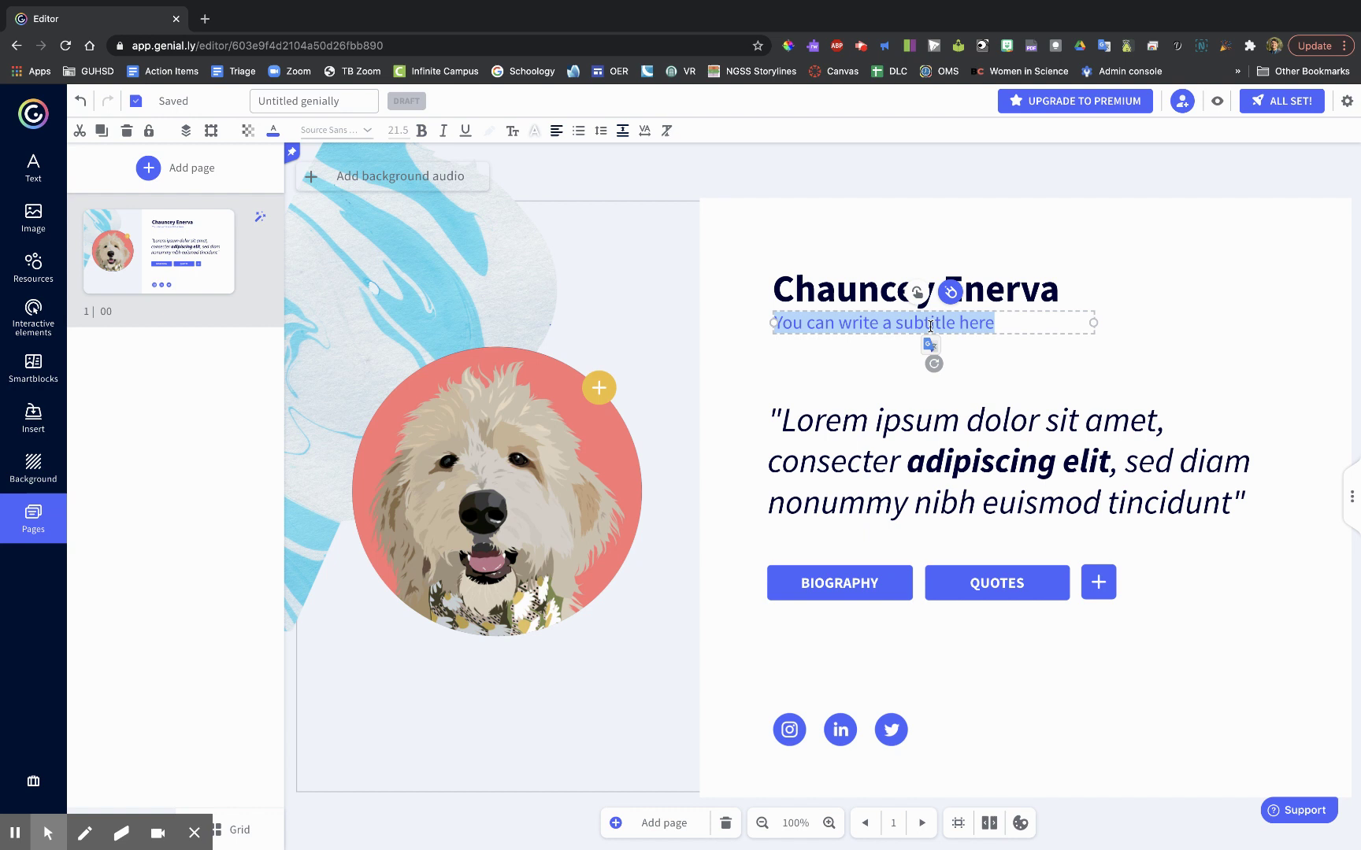
type("A very g")
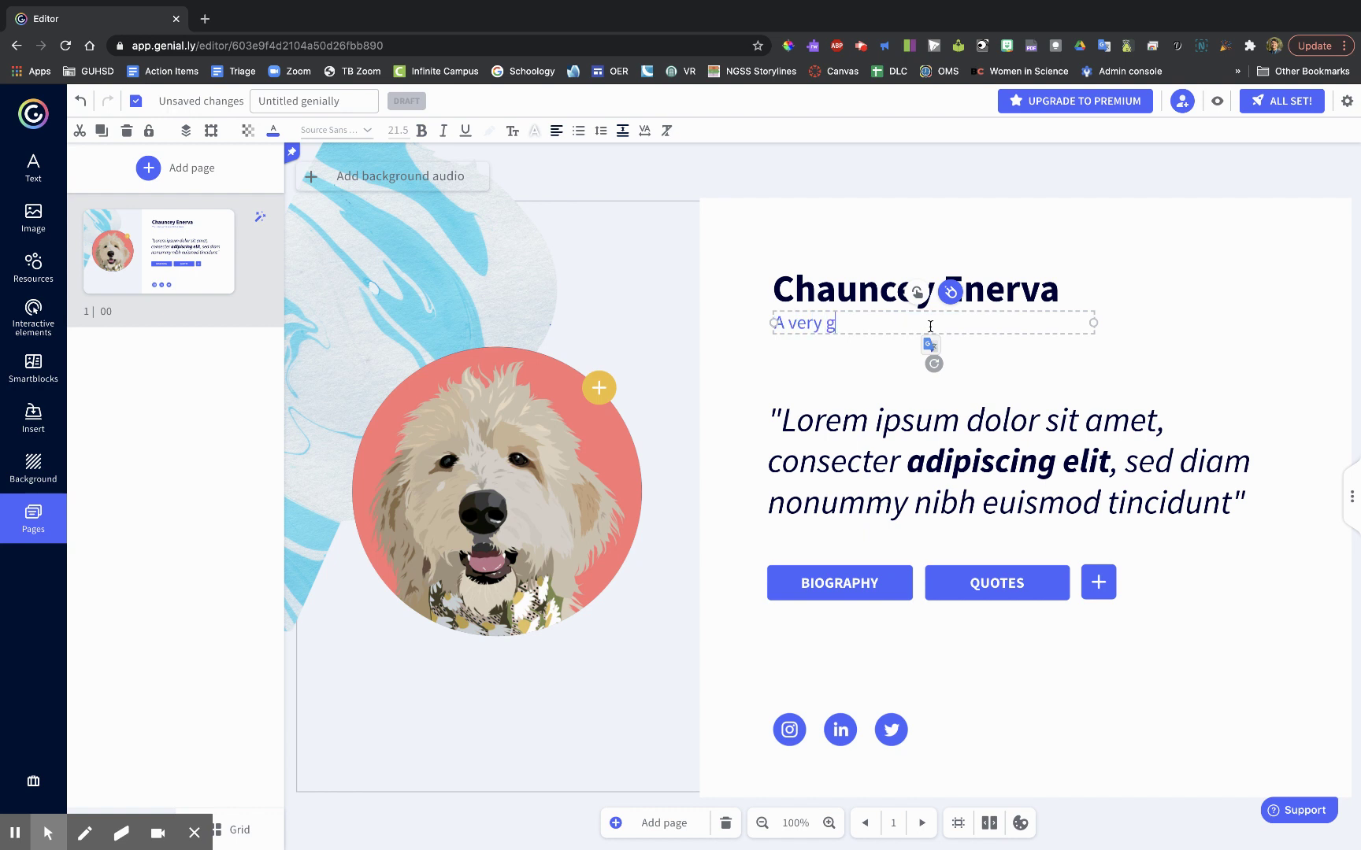
type("ood girl")
left_click(1268, 353)
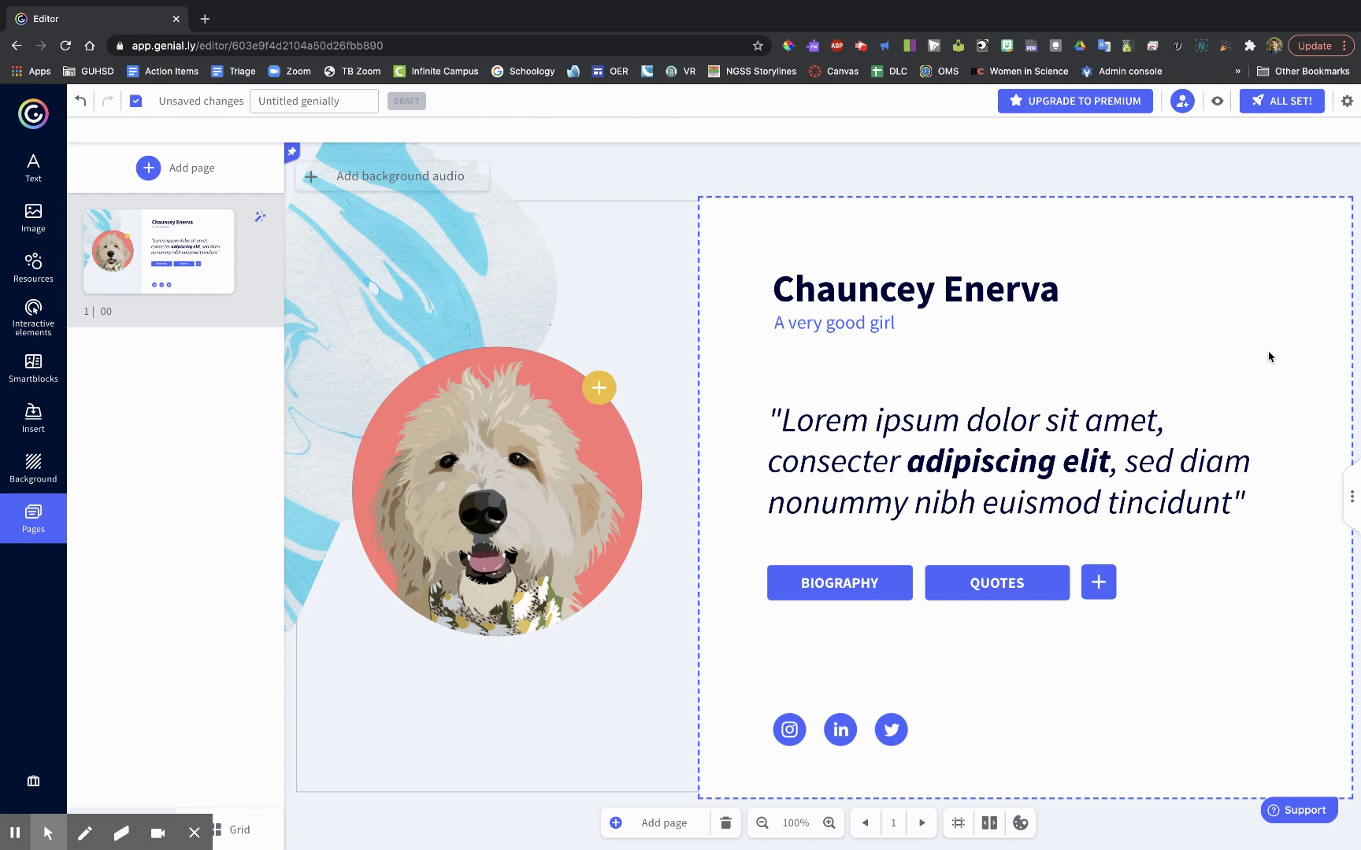
double_click(947, 455)
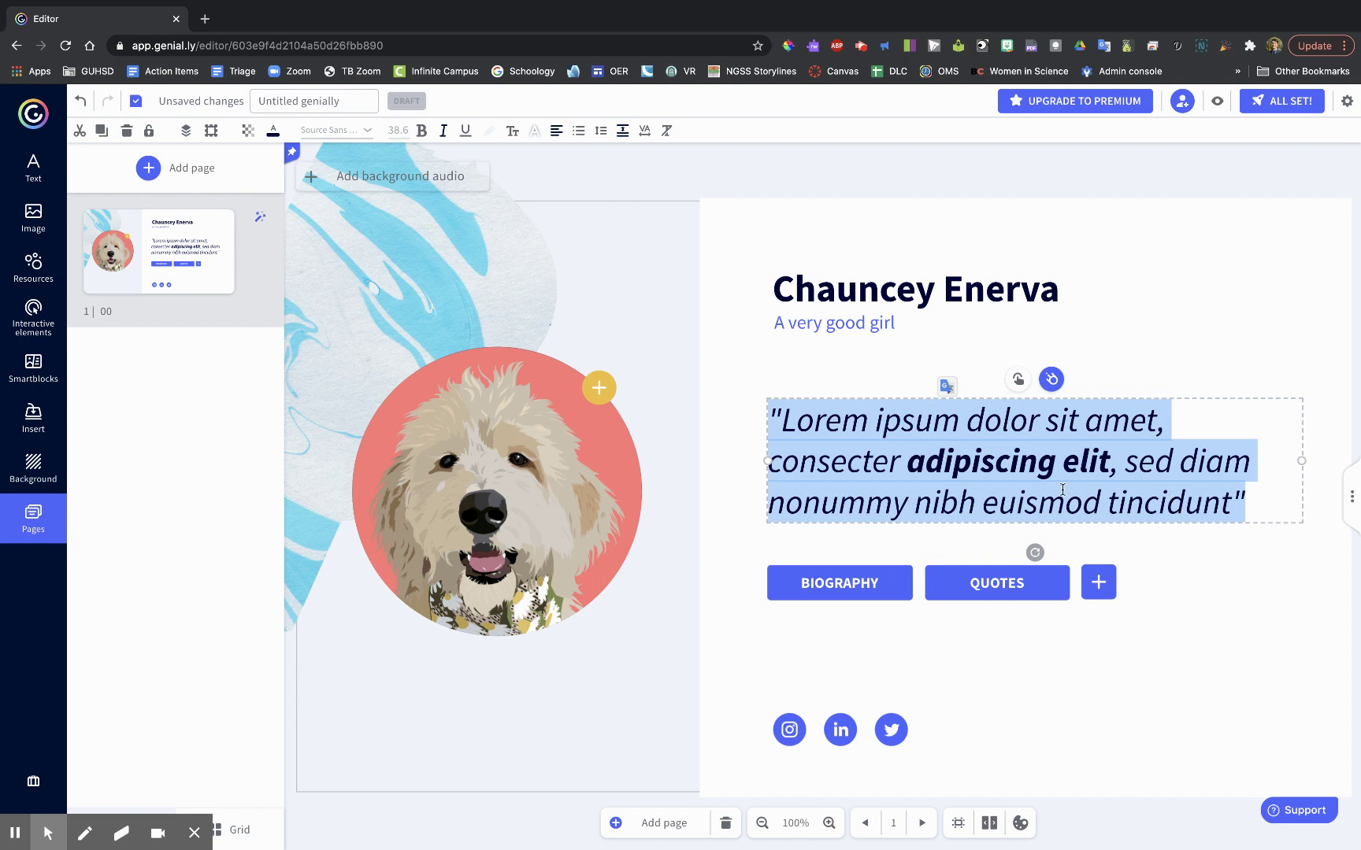
Step: Open the BIOGRAPHY button's interactivity settings, showing its Biography pop-up window
left_click(863, 589)
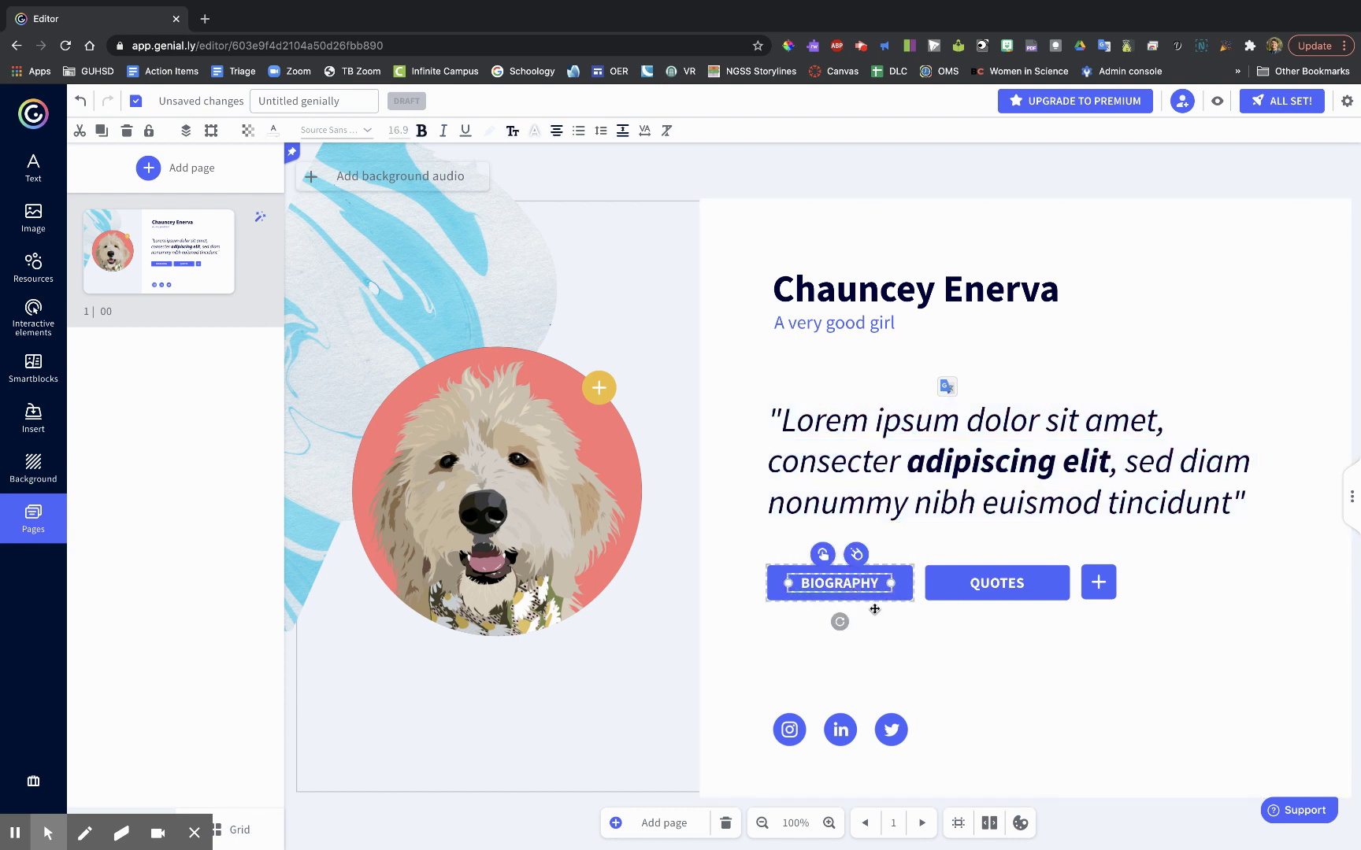
left_click(857, 556)
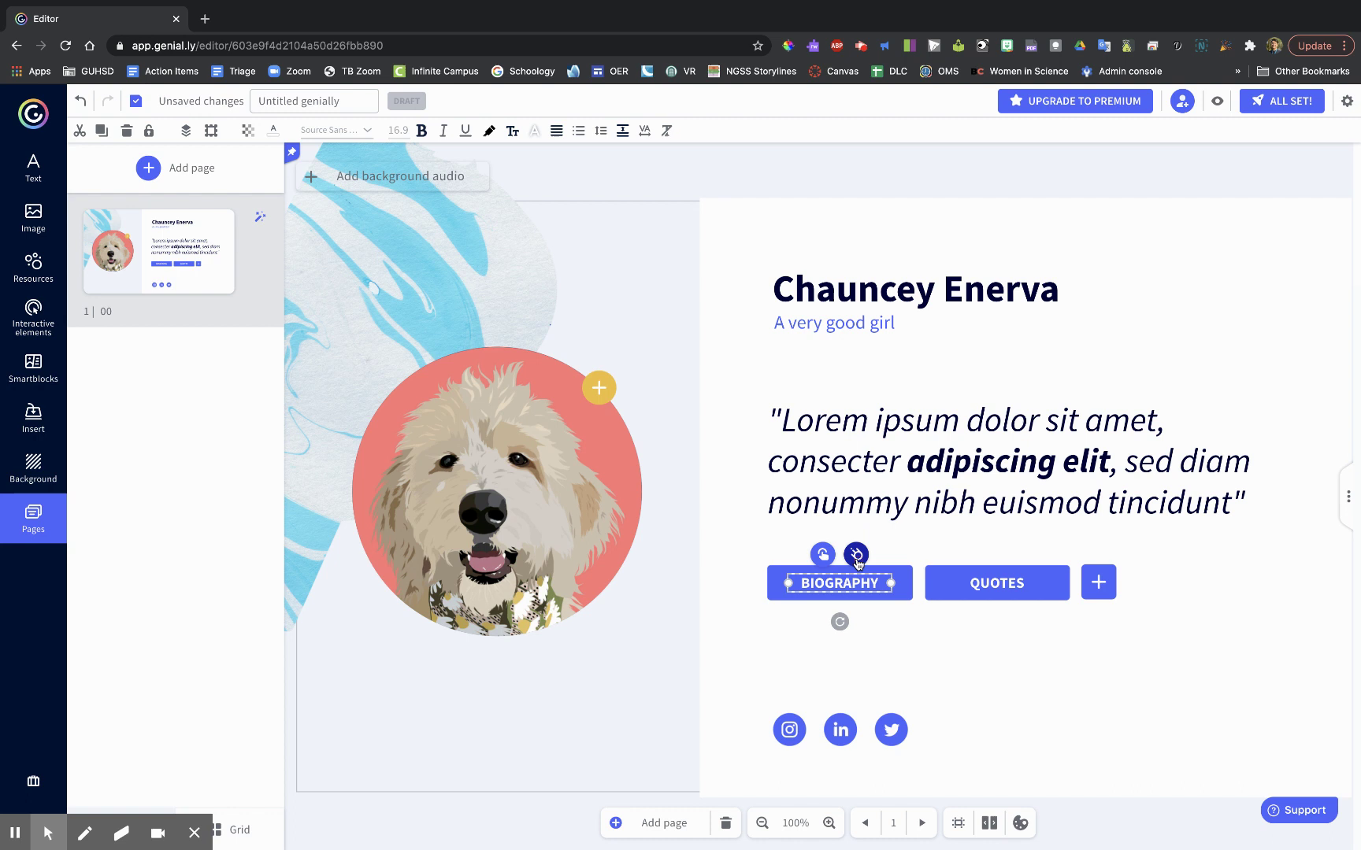
left_click(857, 556)
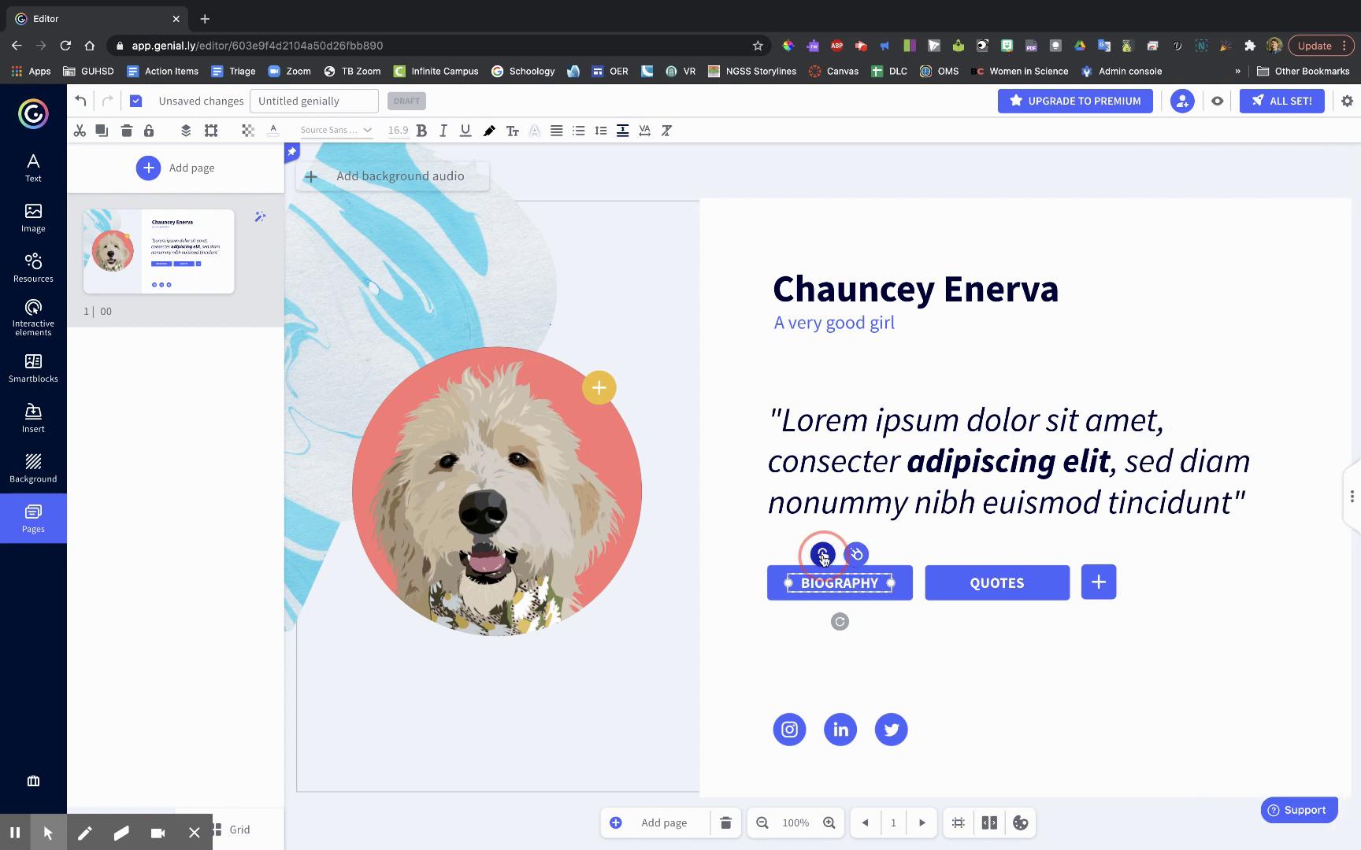
left_click(822, 554)
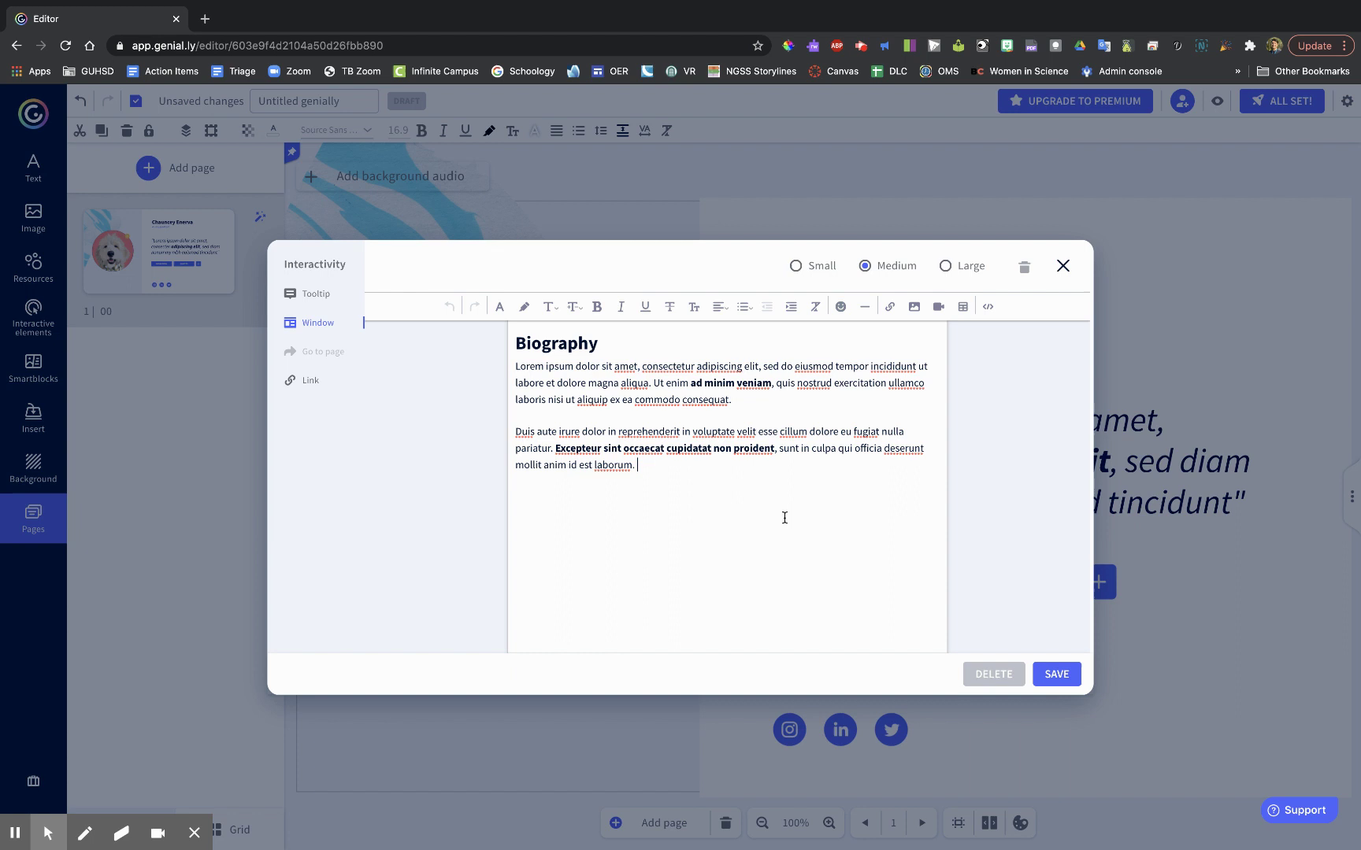
Step: Set the BIOGRAPHY pop-up window size to Large and save it
left_click(822, 274)
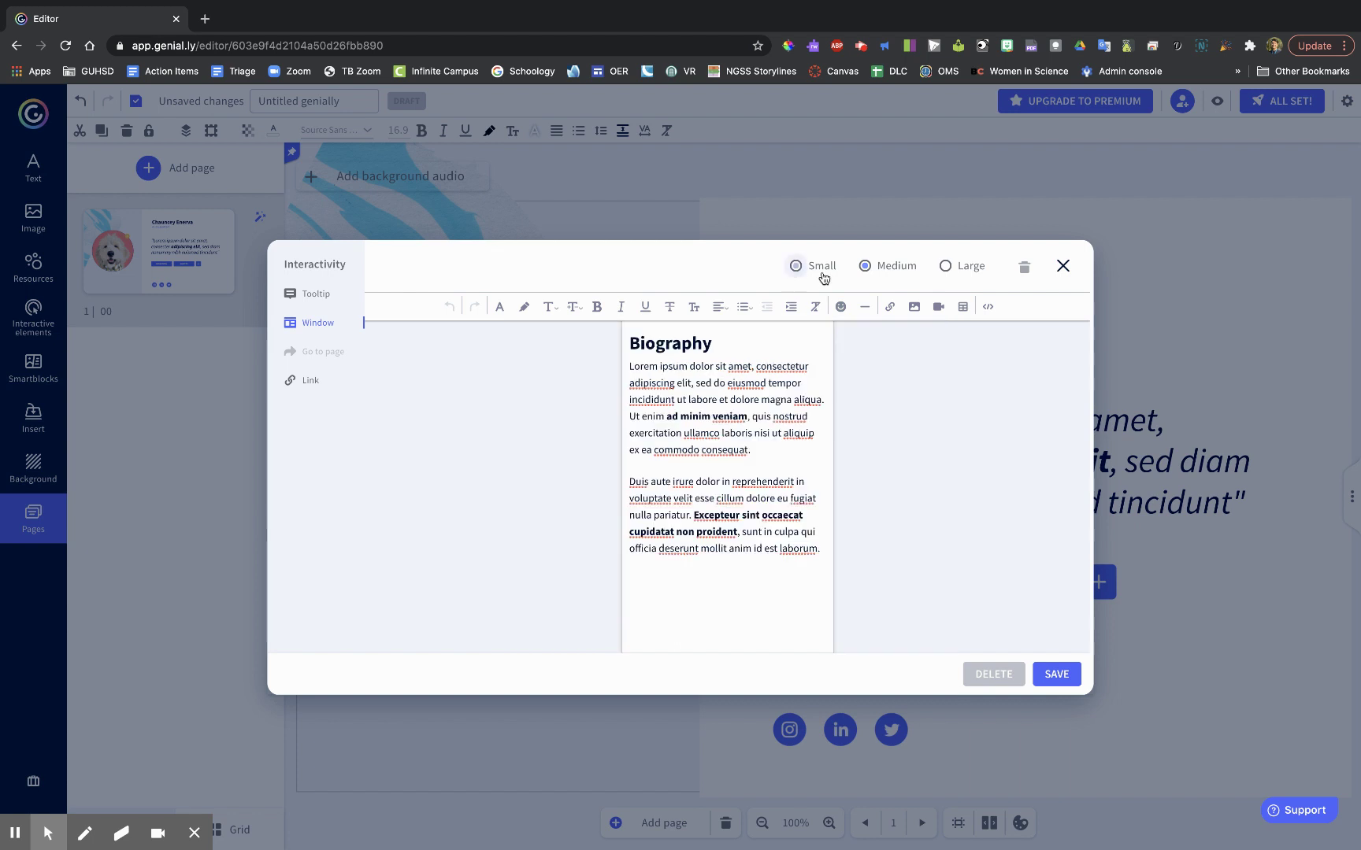
left_click(865, 266)
left_click(945, 267)
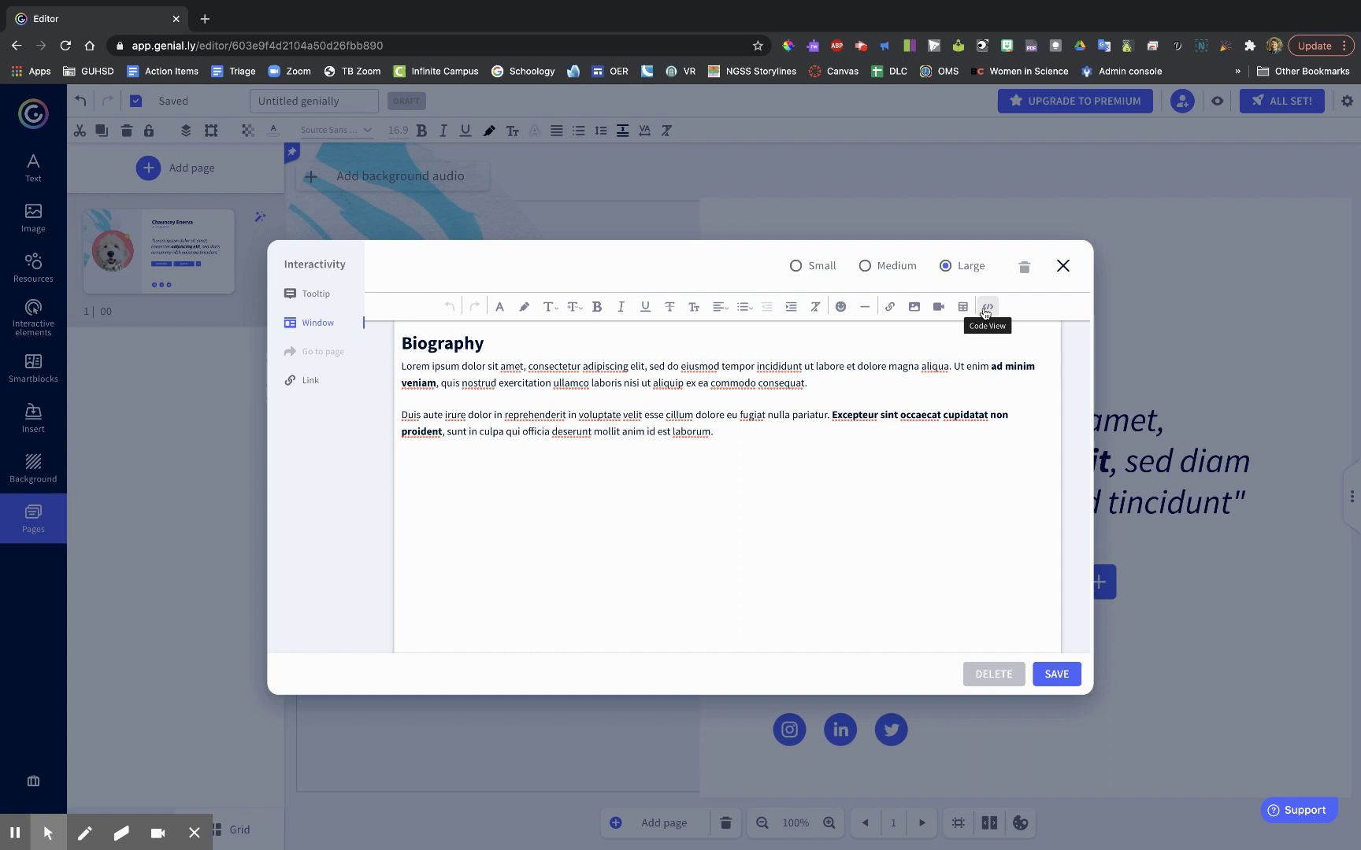
left_click(1052, 673)
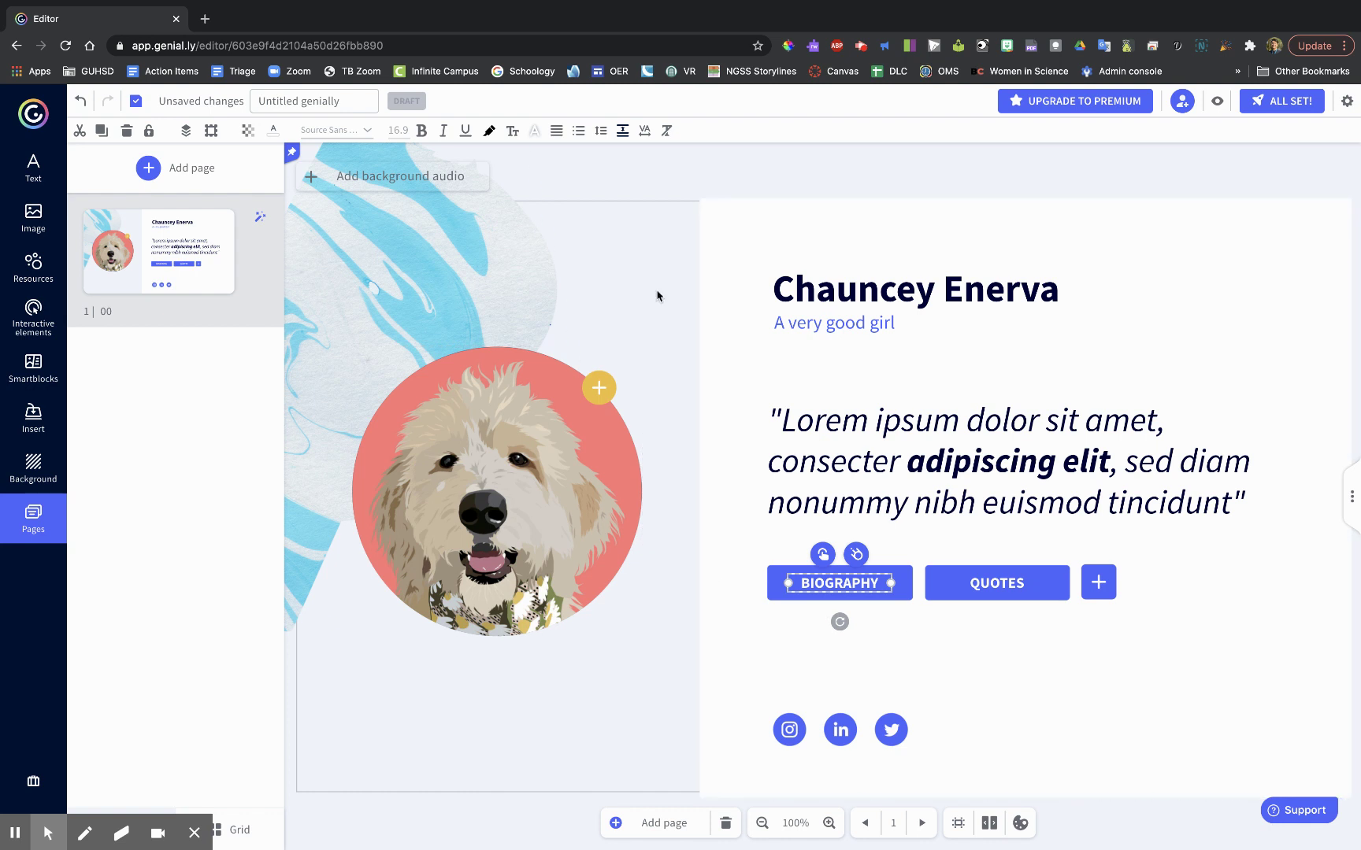
left_click(946, 594)
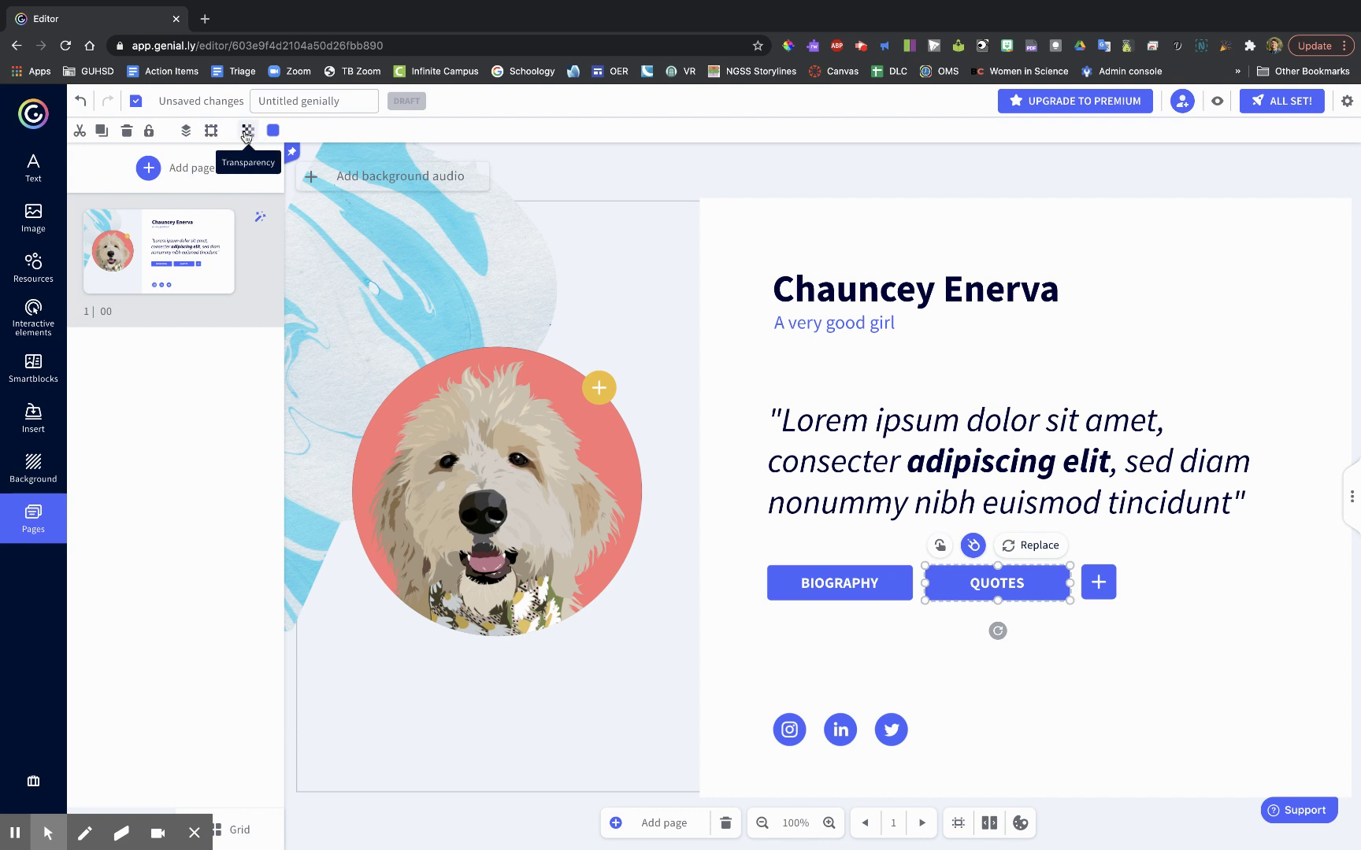
Step: Recolour the QUOTES, BIOGRAPHY and plus buttons to the magenta sample #DD3CBD
left_click(273, 133)
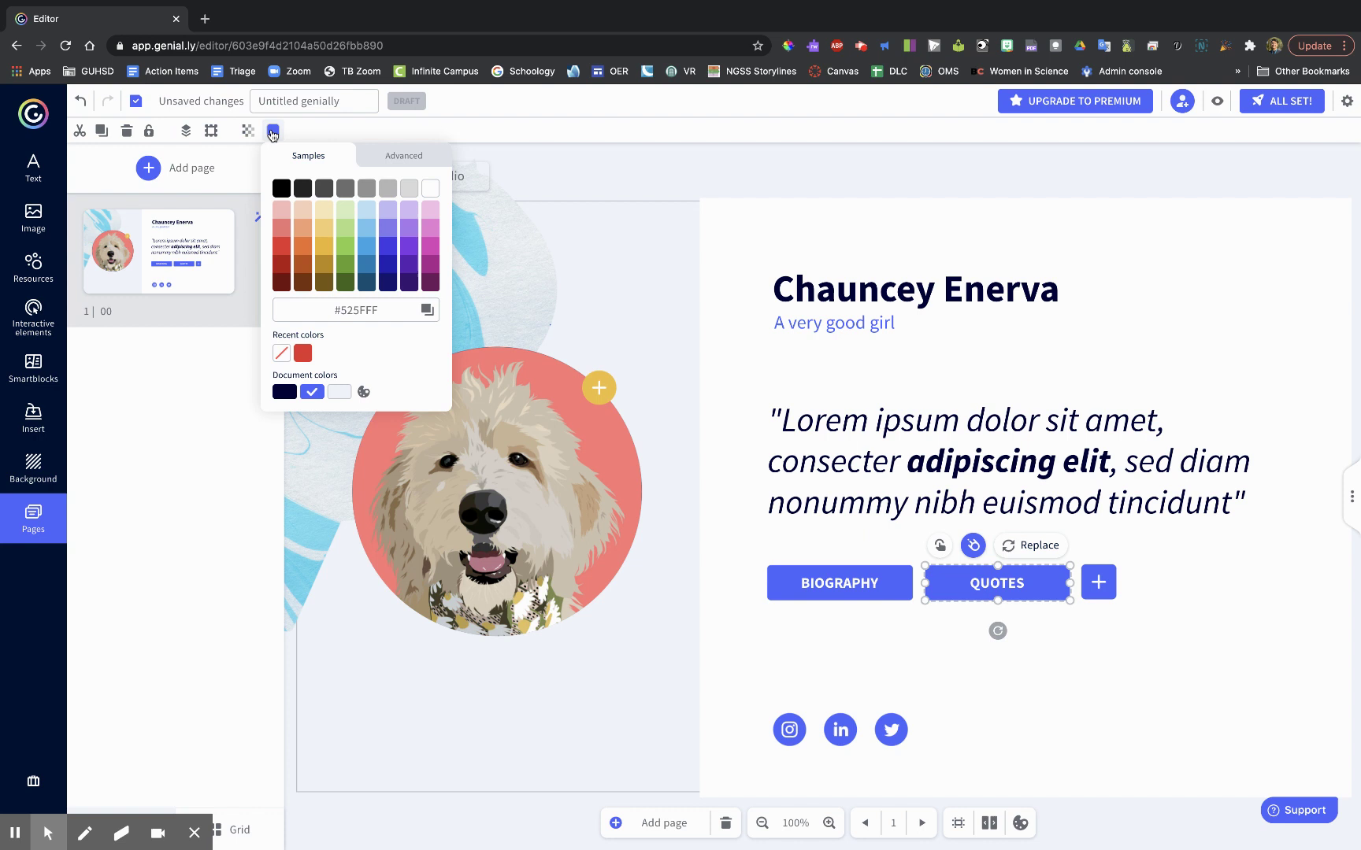
left_click(279, 231)
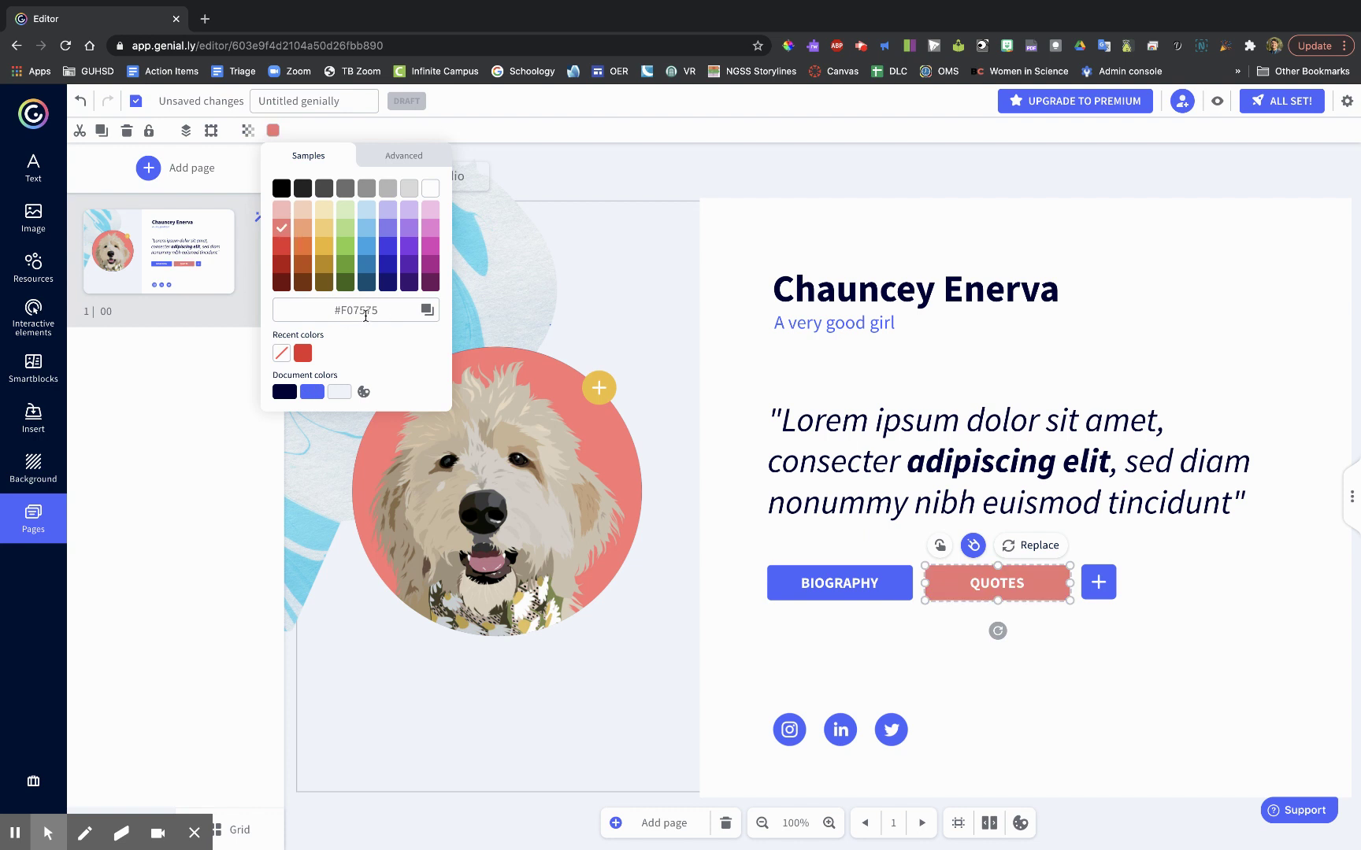
left_click(429, 247)
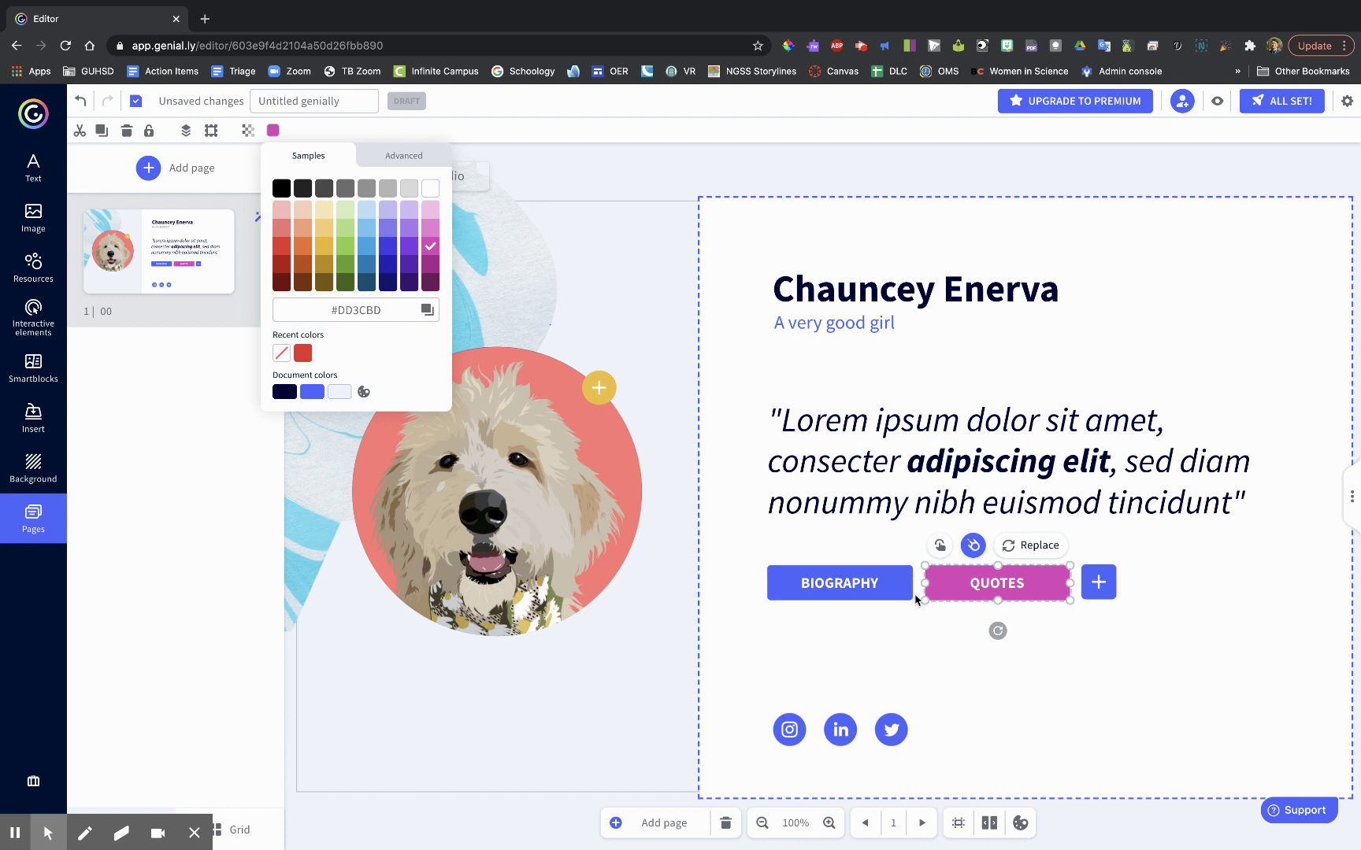
left_click(840, 584)
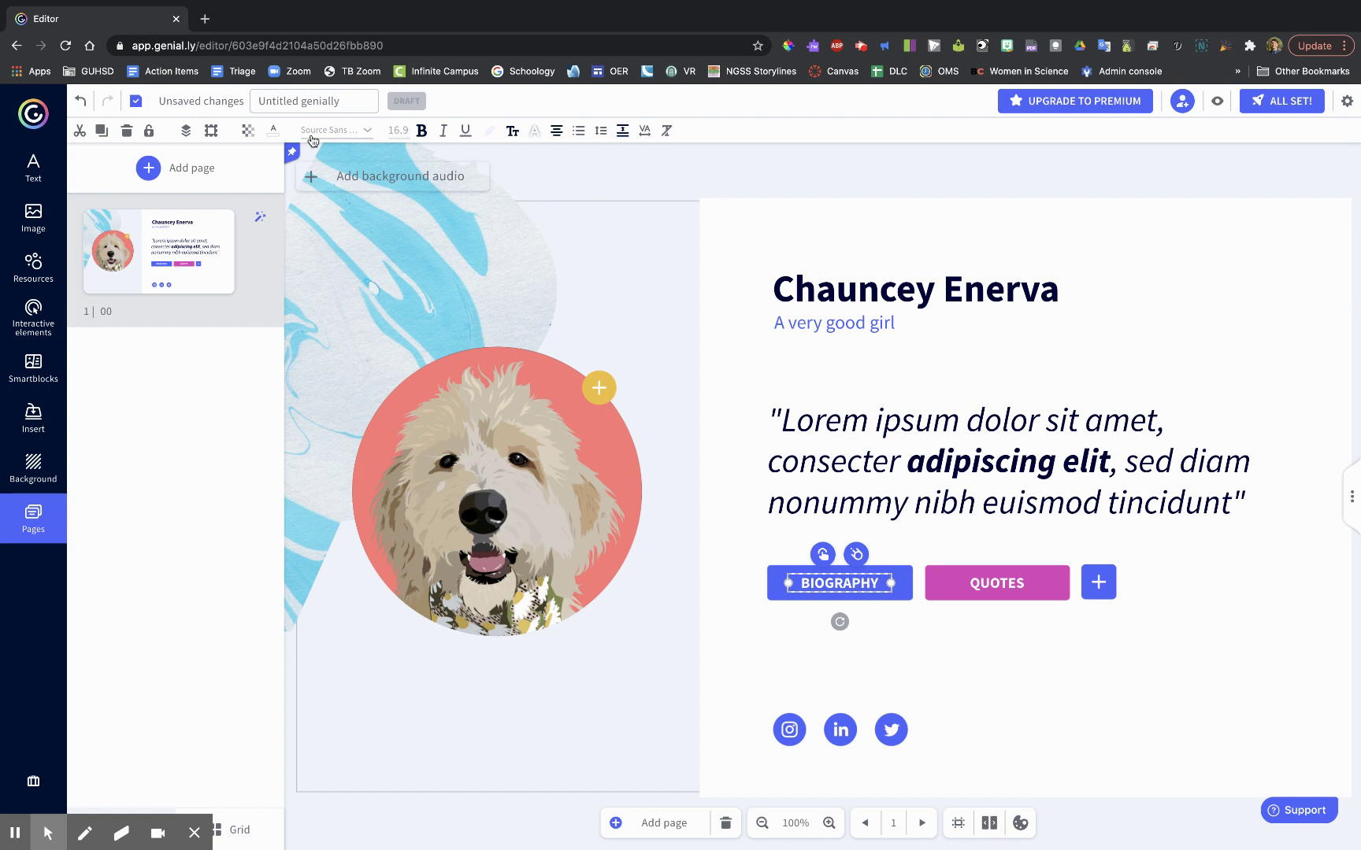
left_click(778, 581)
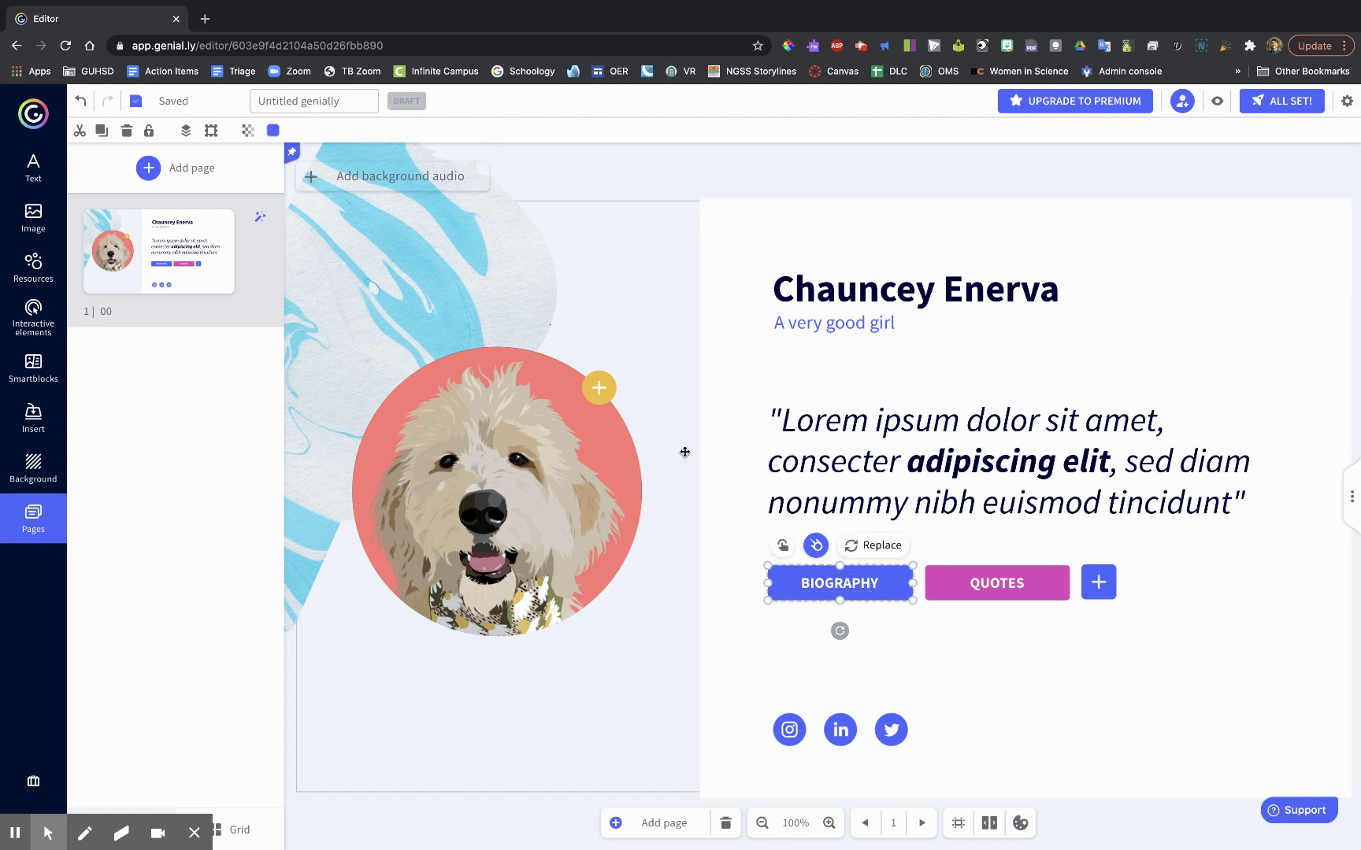
left_click(273, 130)
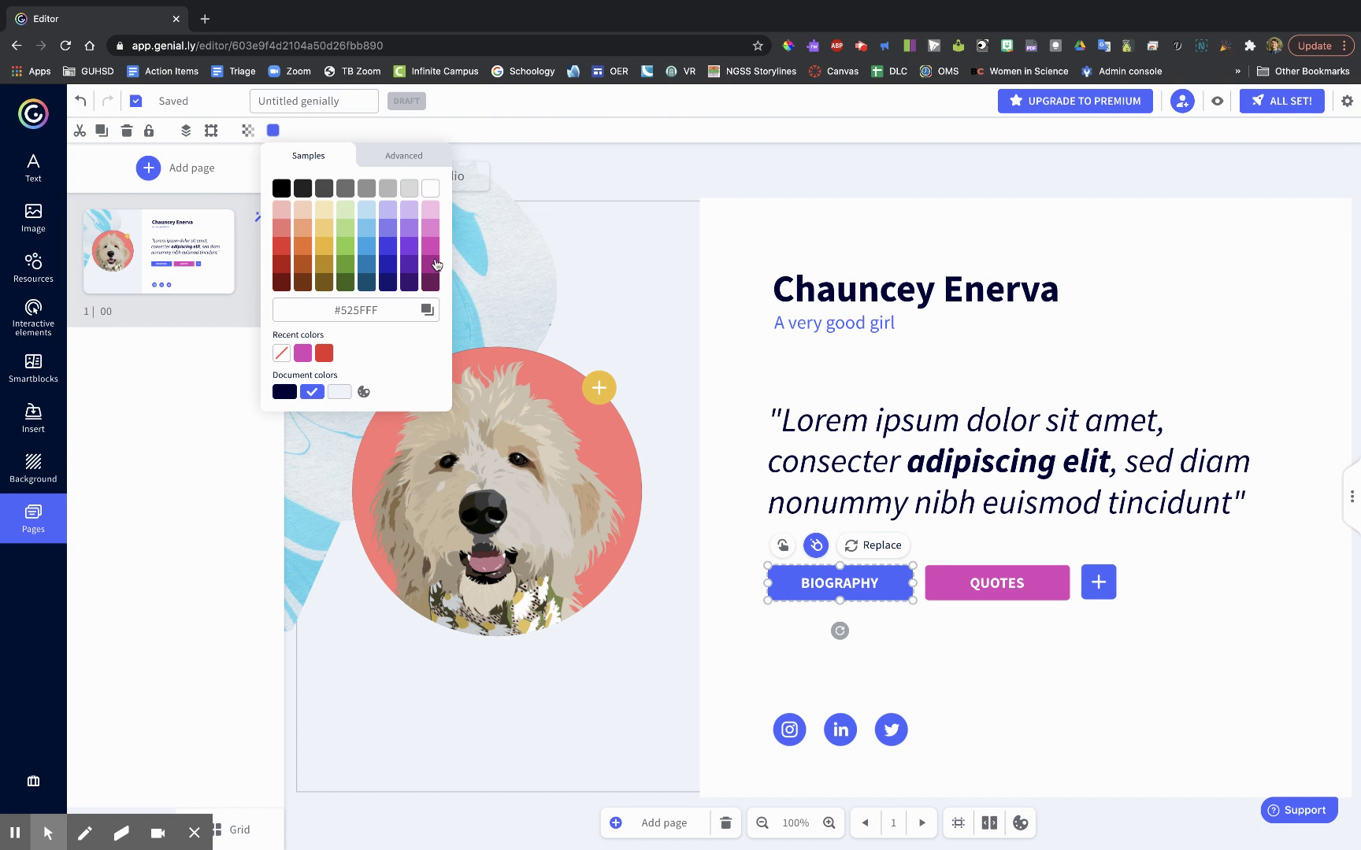
left_click(432, 251)
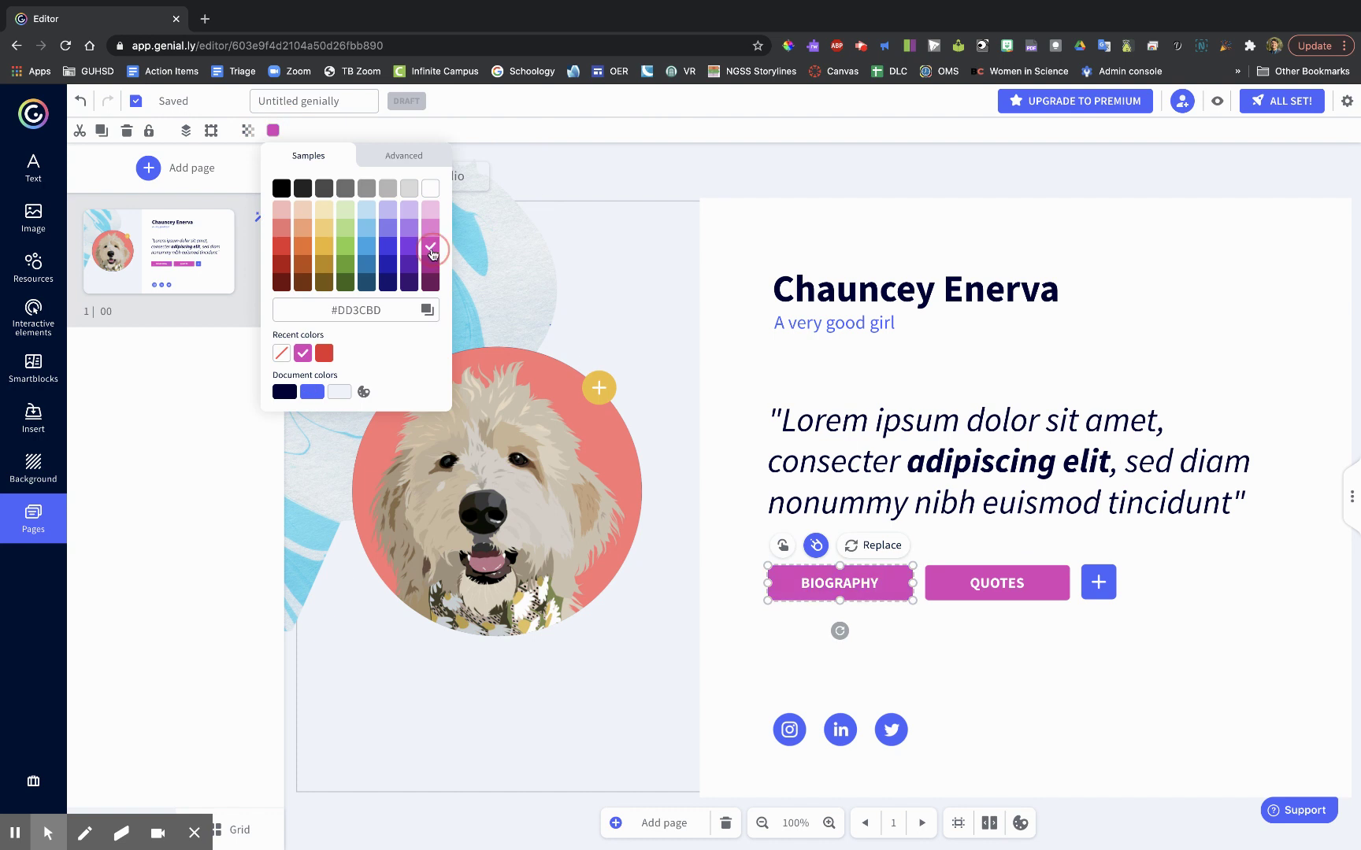
left_click(1105, 585)
left_click(272, 130)
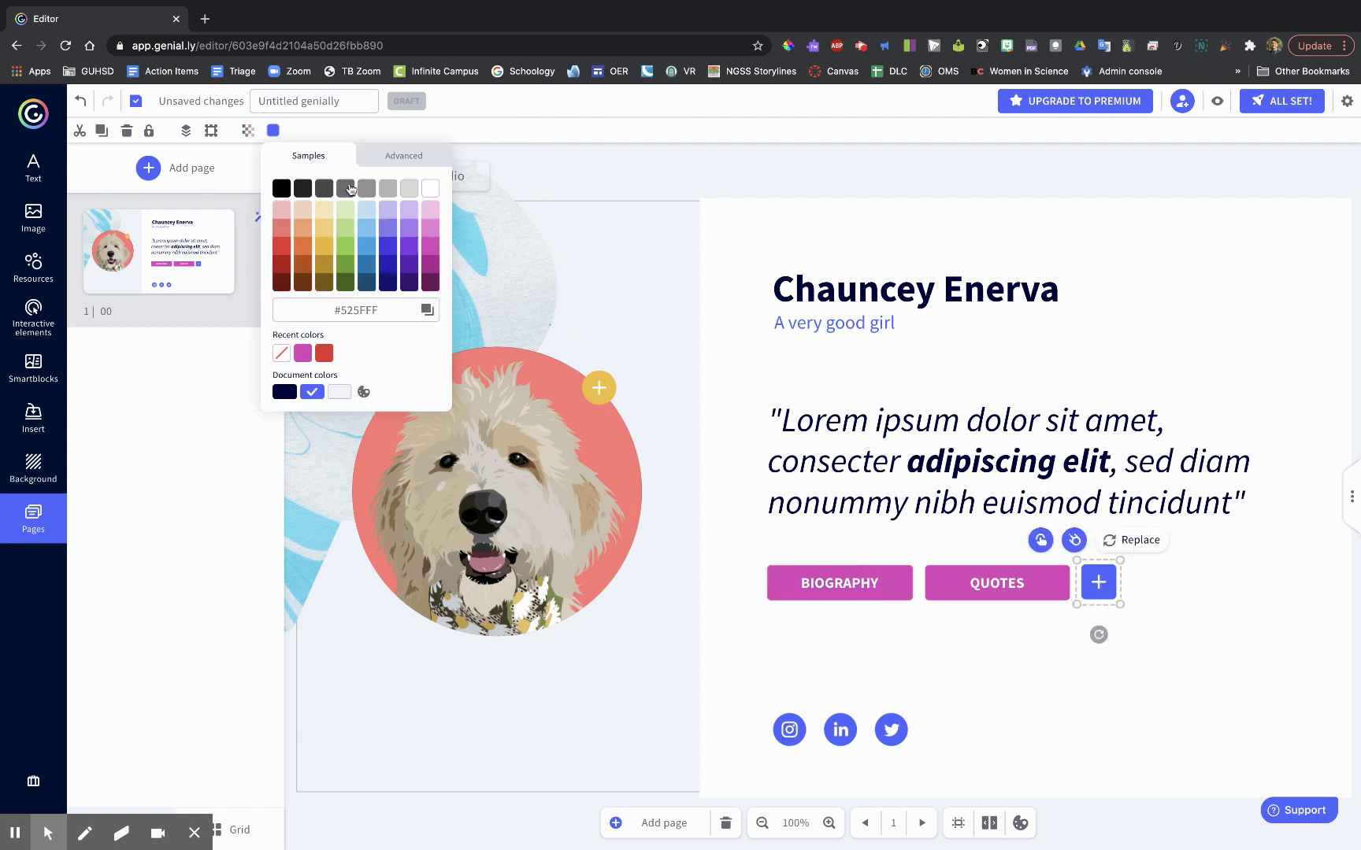
left_click(432, 246)
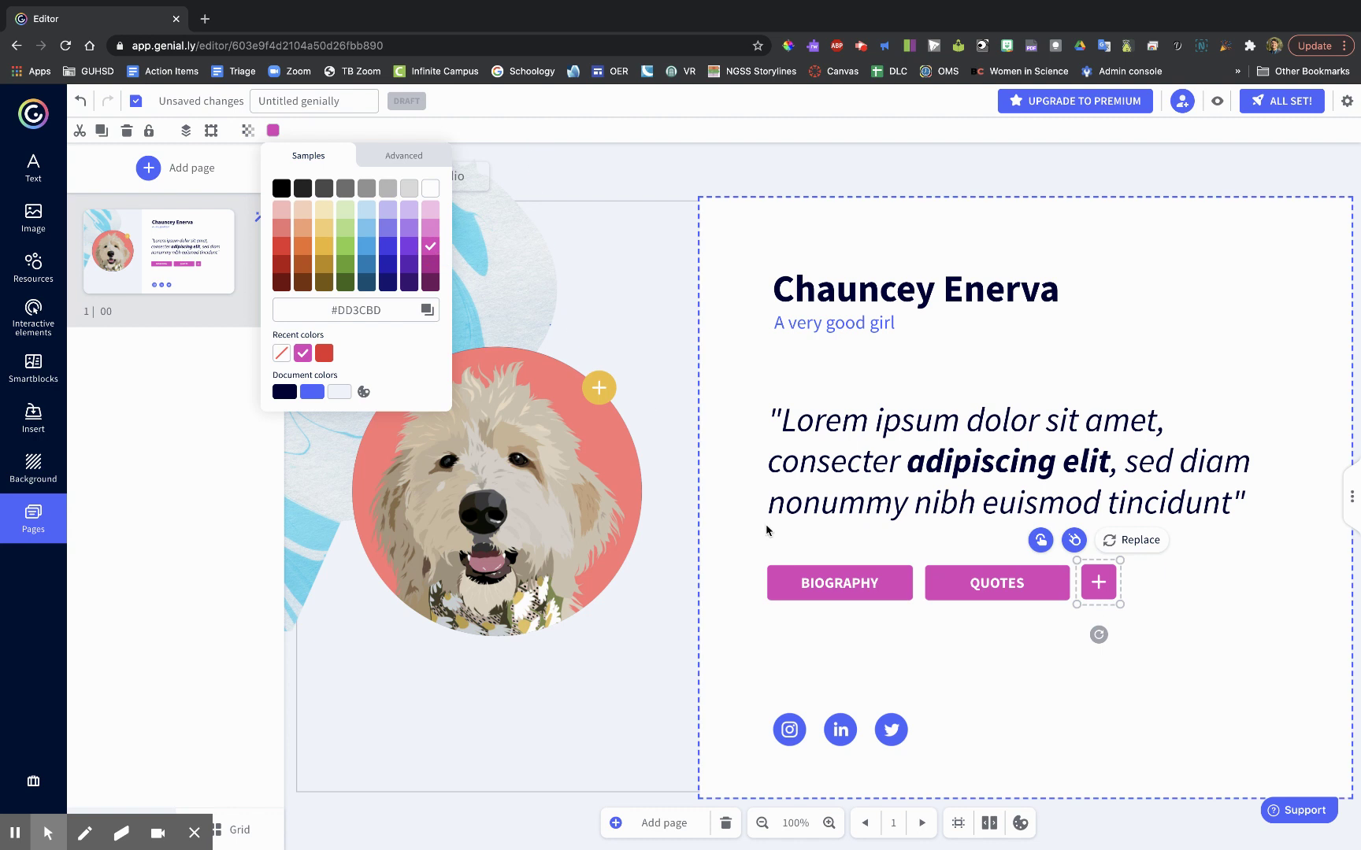
left_click(759, 628)
Step: Place a grey three-dots button beside the Twitter icon, resized to 51×51
left_click(792, 731)
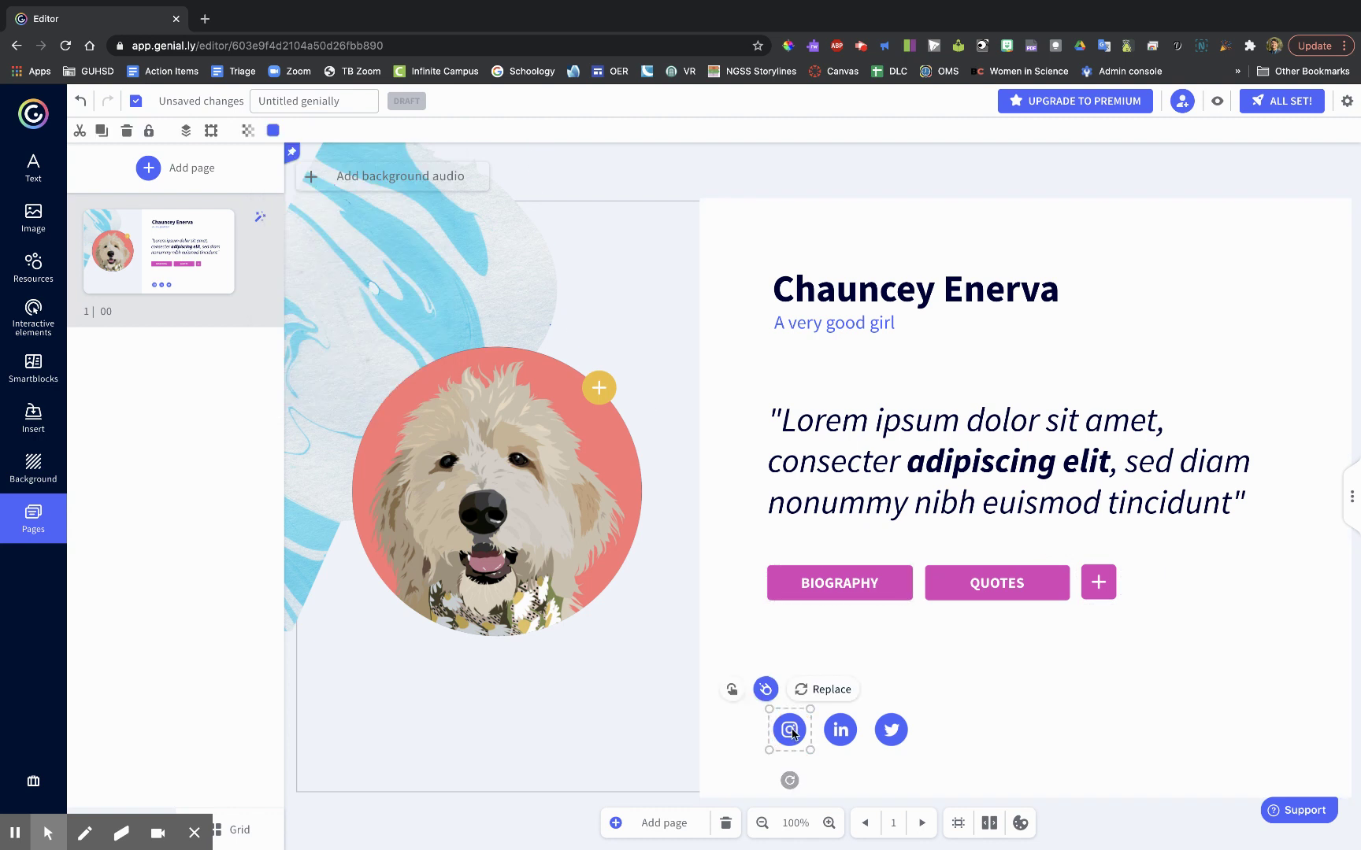
left_click(933, 738)
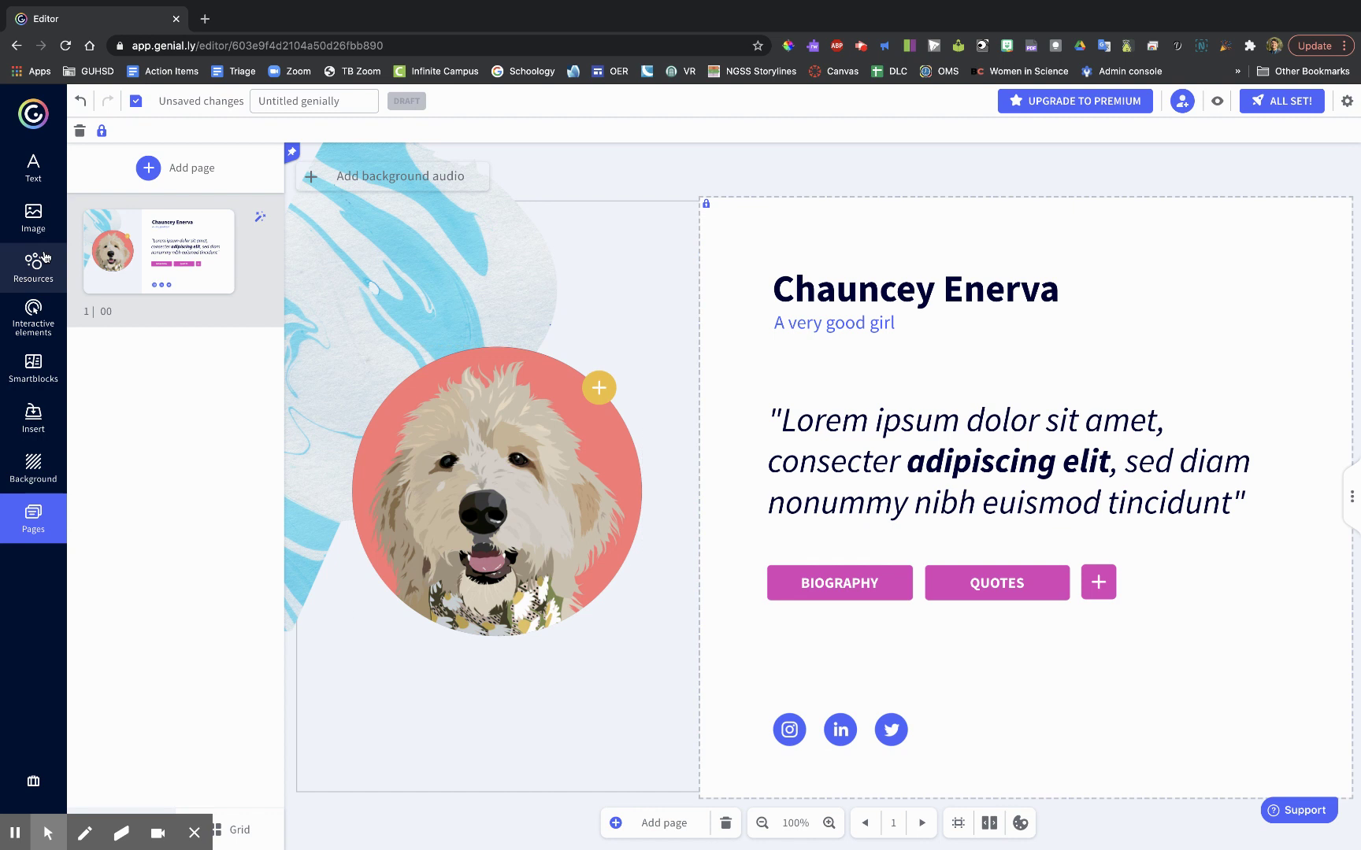
left_click(46, 326)
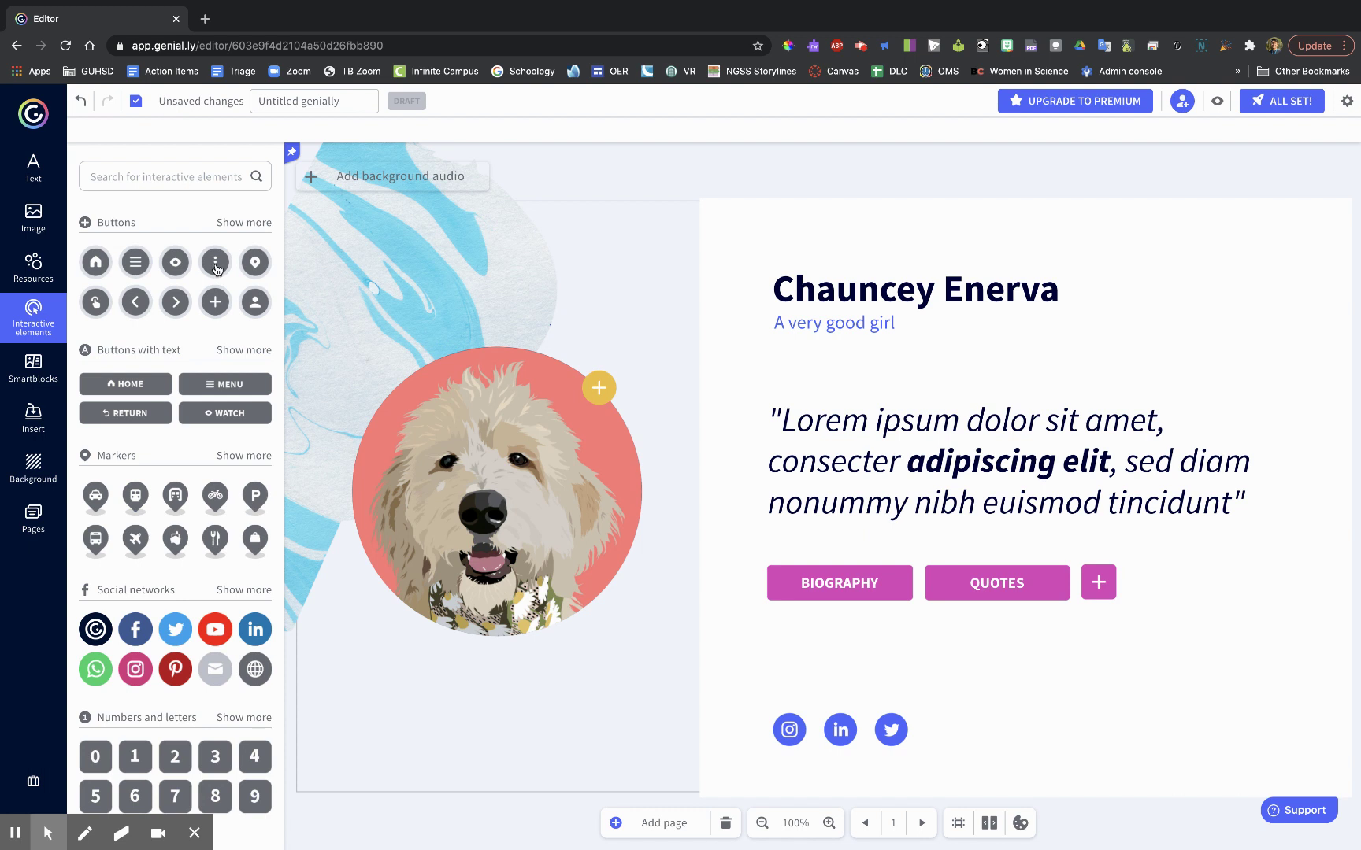
left_click_drag(217, 270, 945, 736)
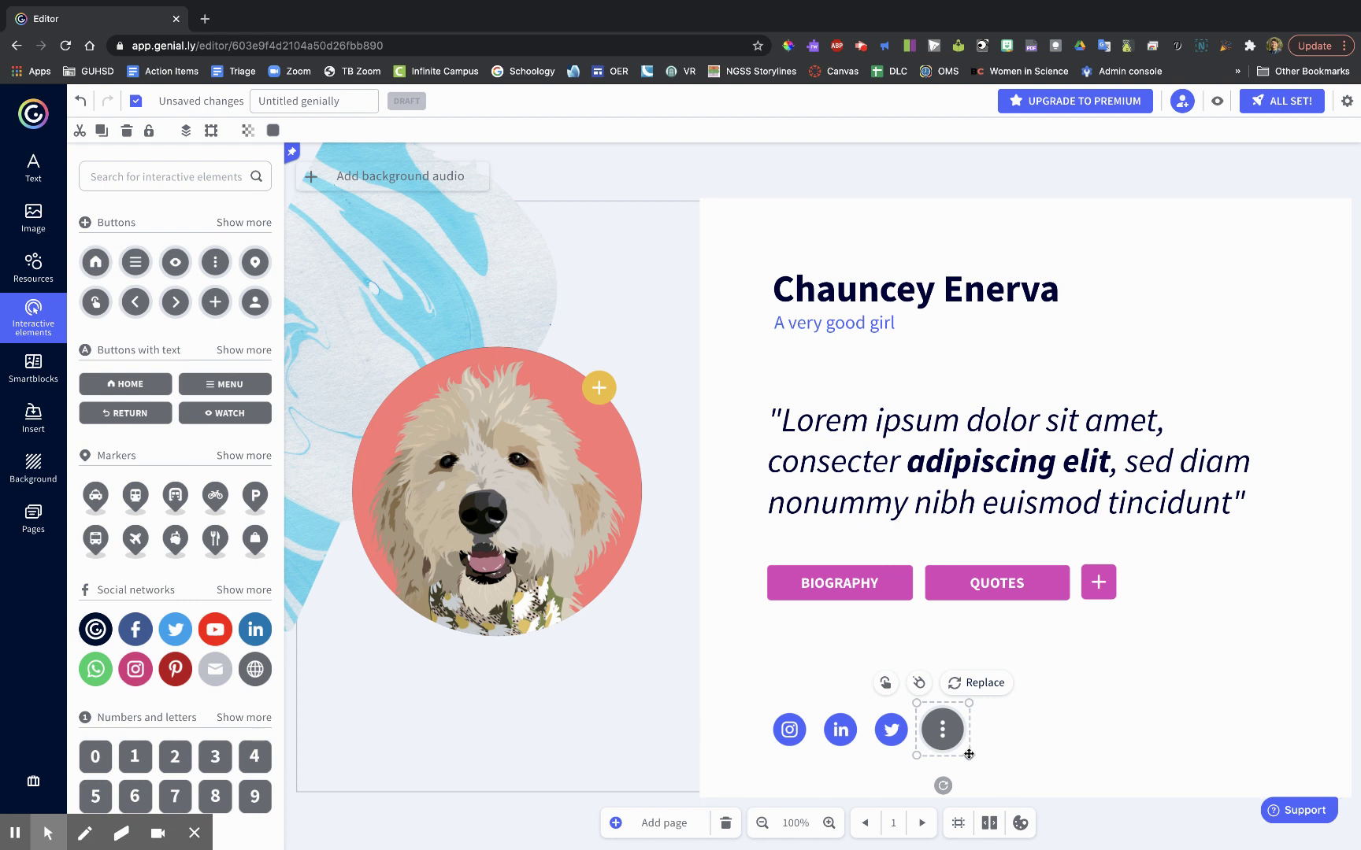
left_click_drag(969, 755, 947, 732)
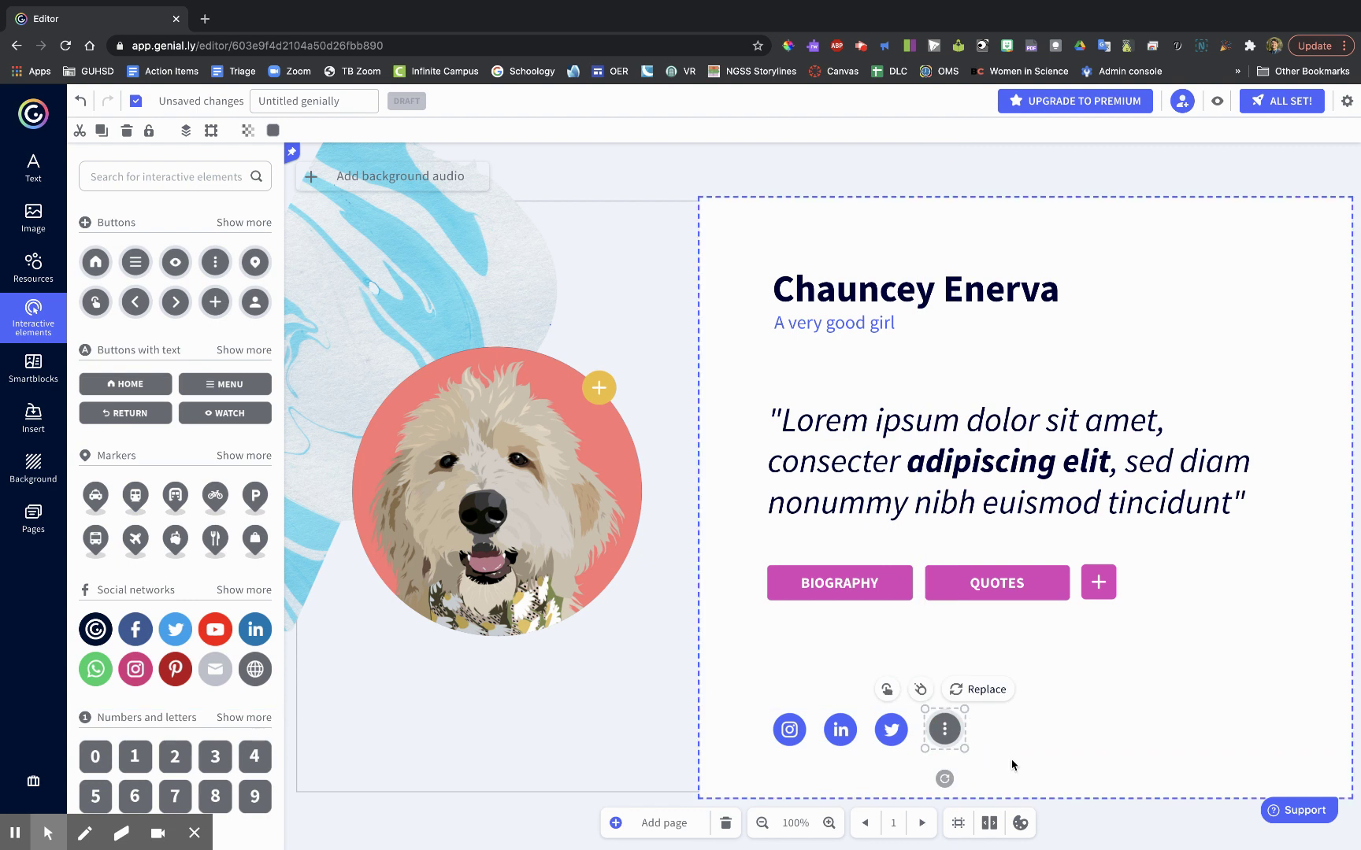
left_click(1011, 765)
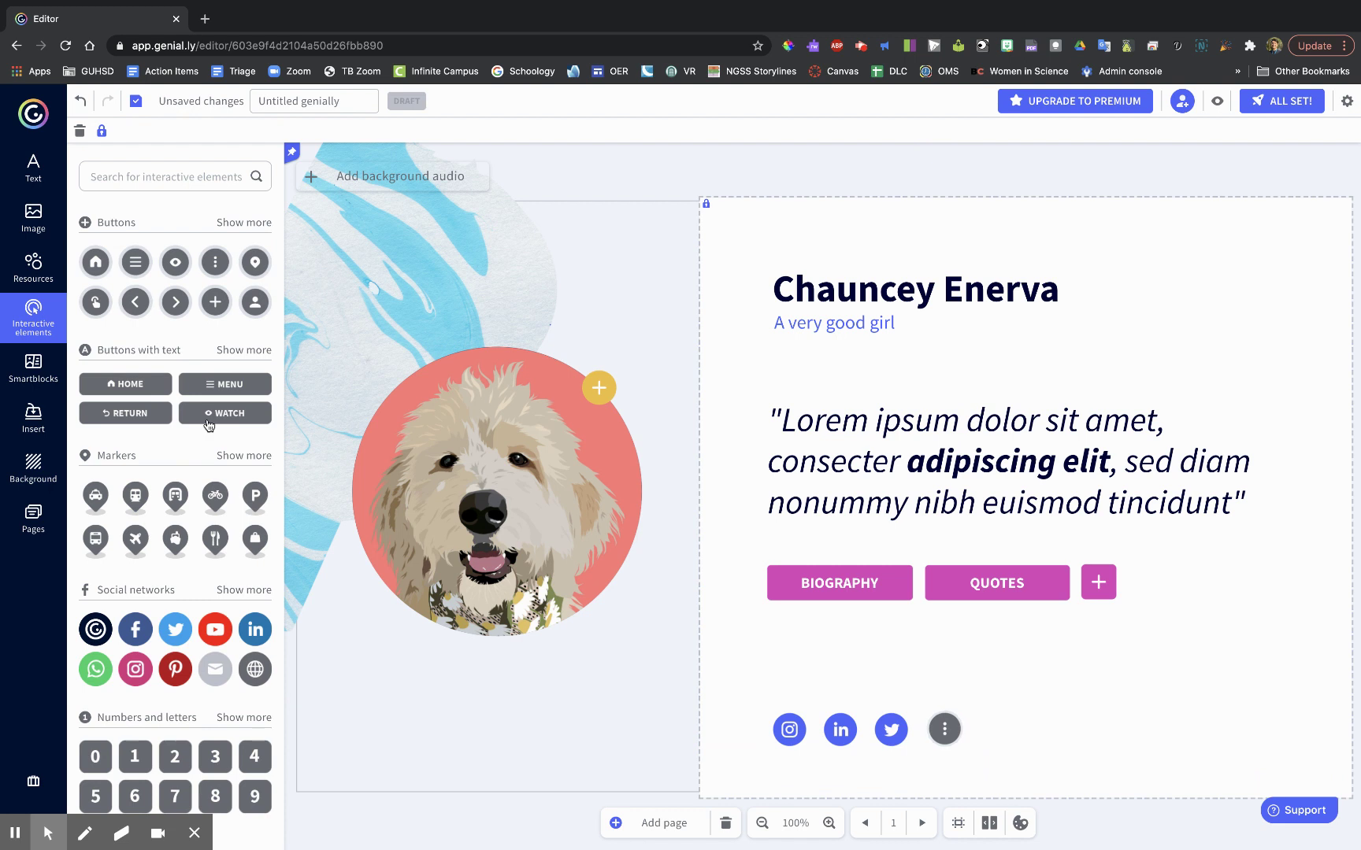
Step: Add a red YouTube icon after the menu button, leaving its link unset
scroll(176, 529, "down", 2)
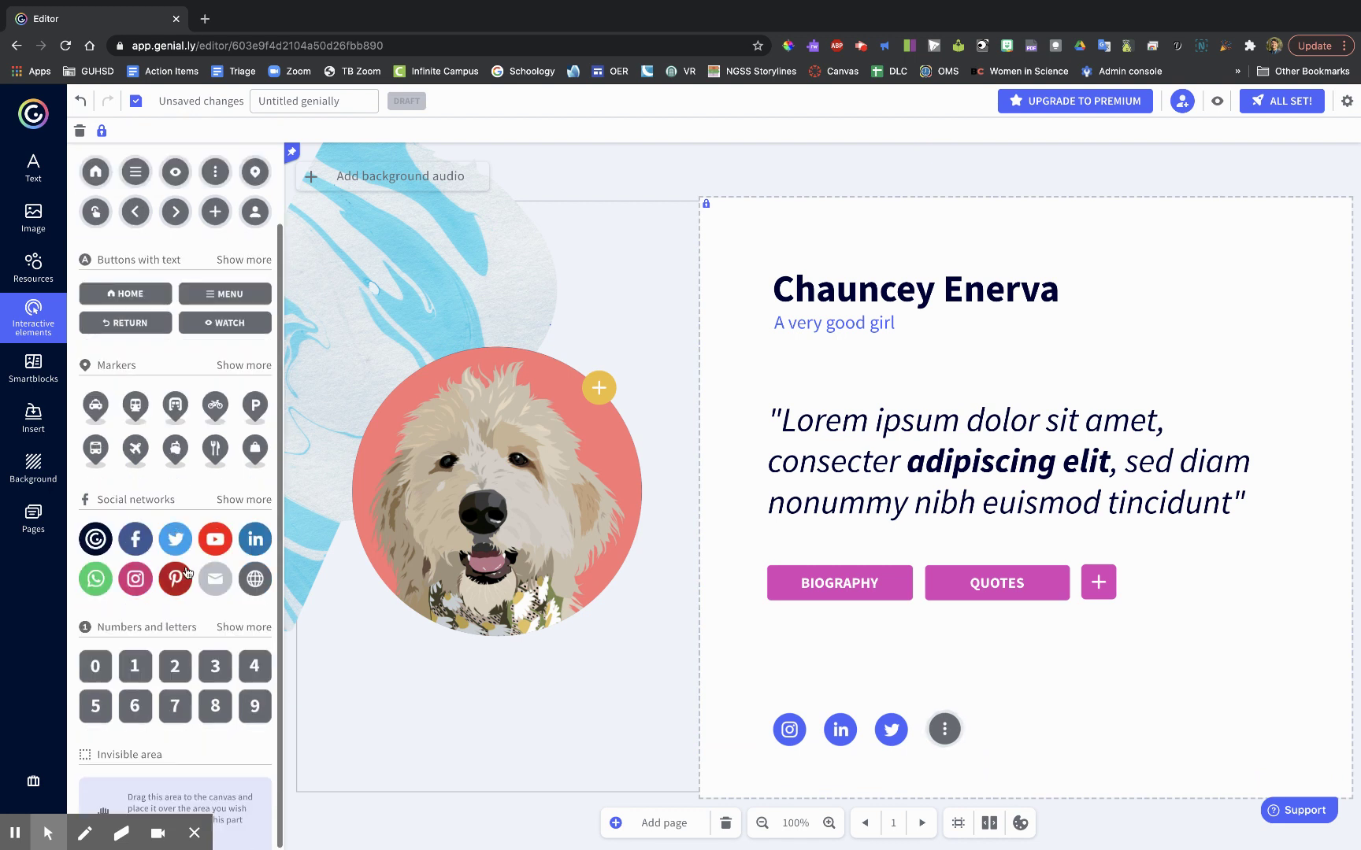
left_click_drag(214, 551, 993, 737)
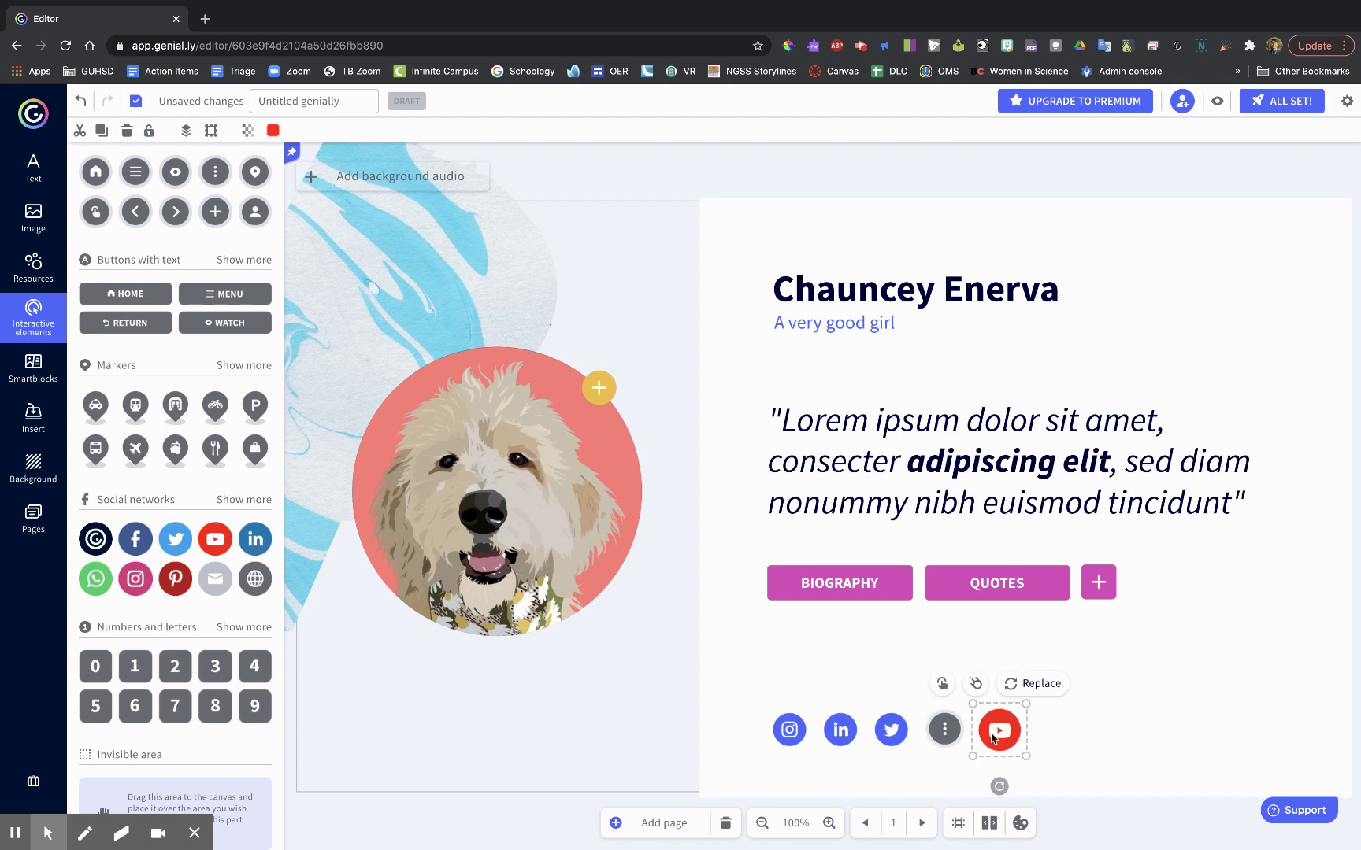
left_click(941, 687)
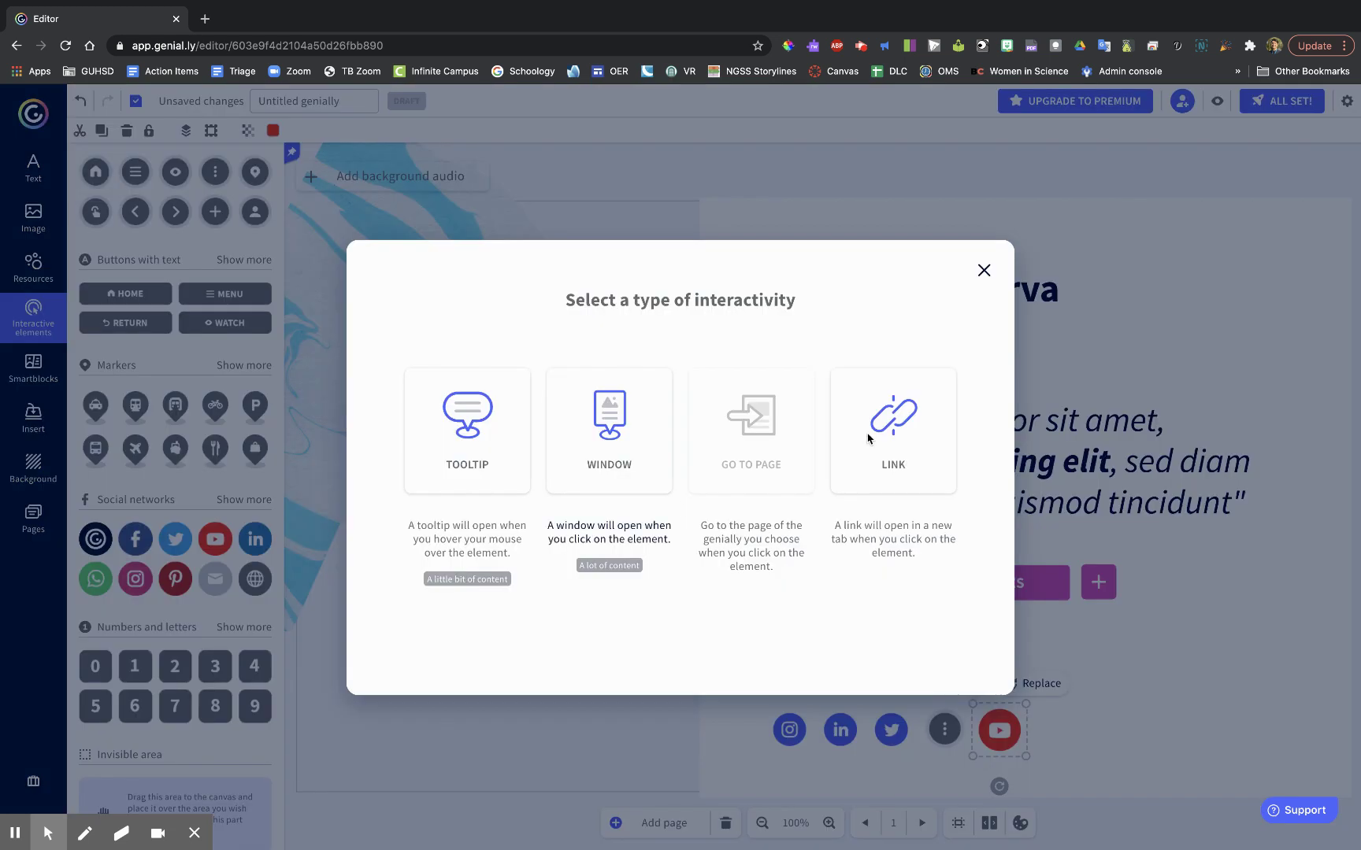
left_click(868, 439)
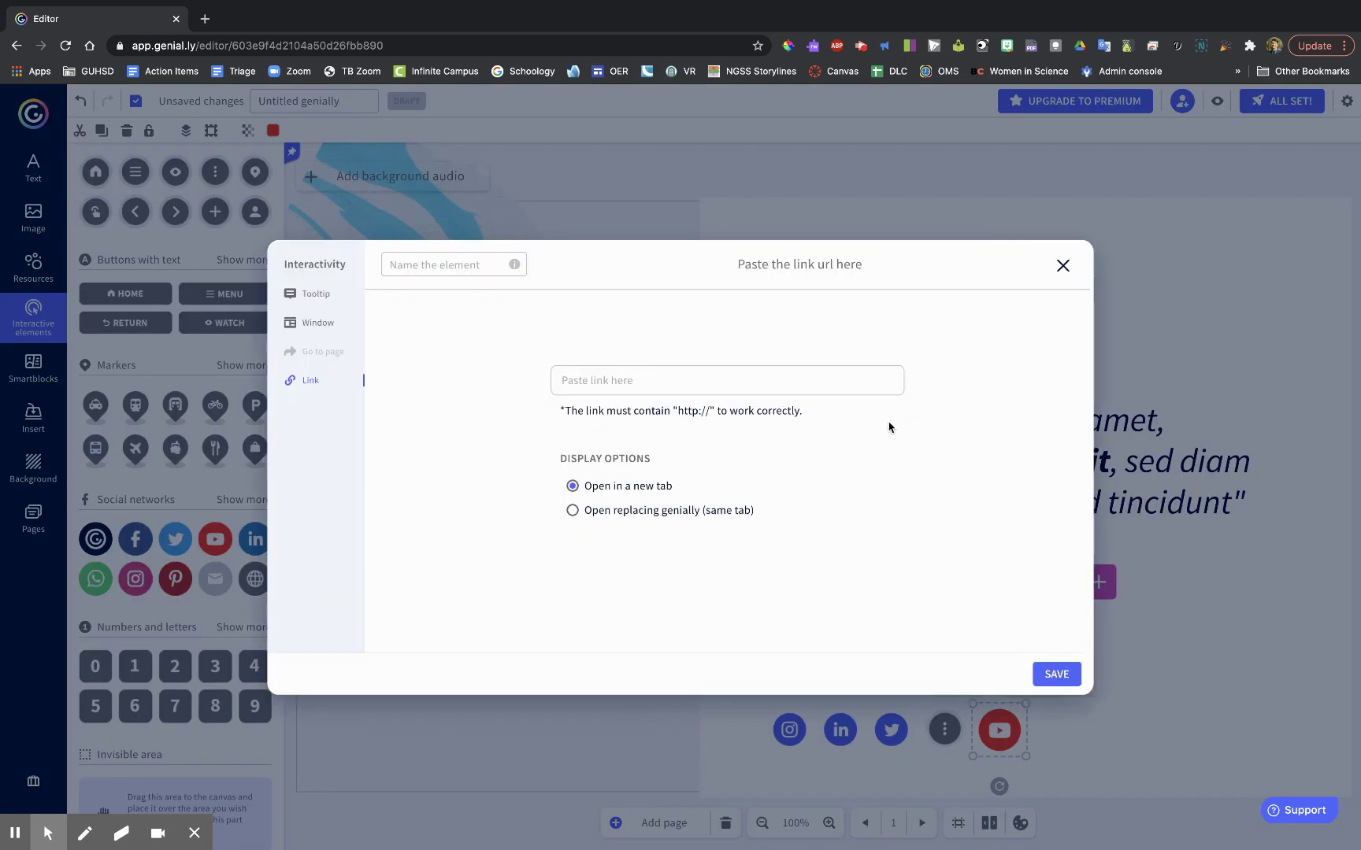
left_click(1063, 266)
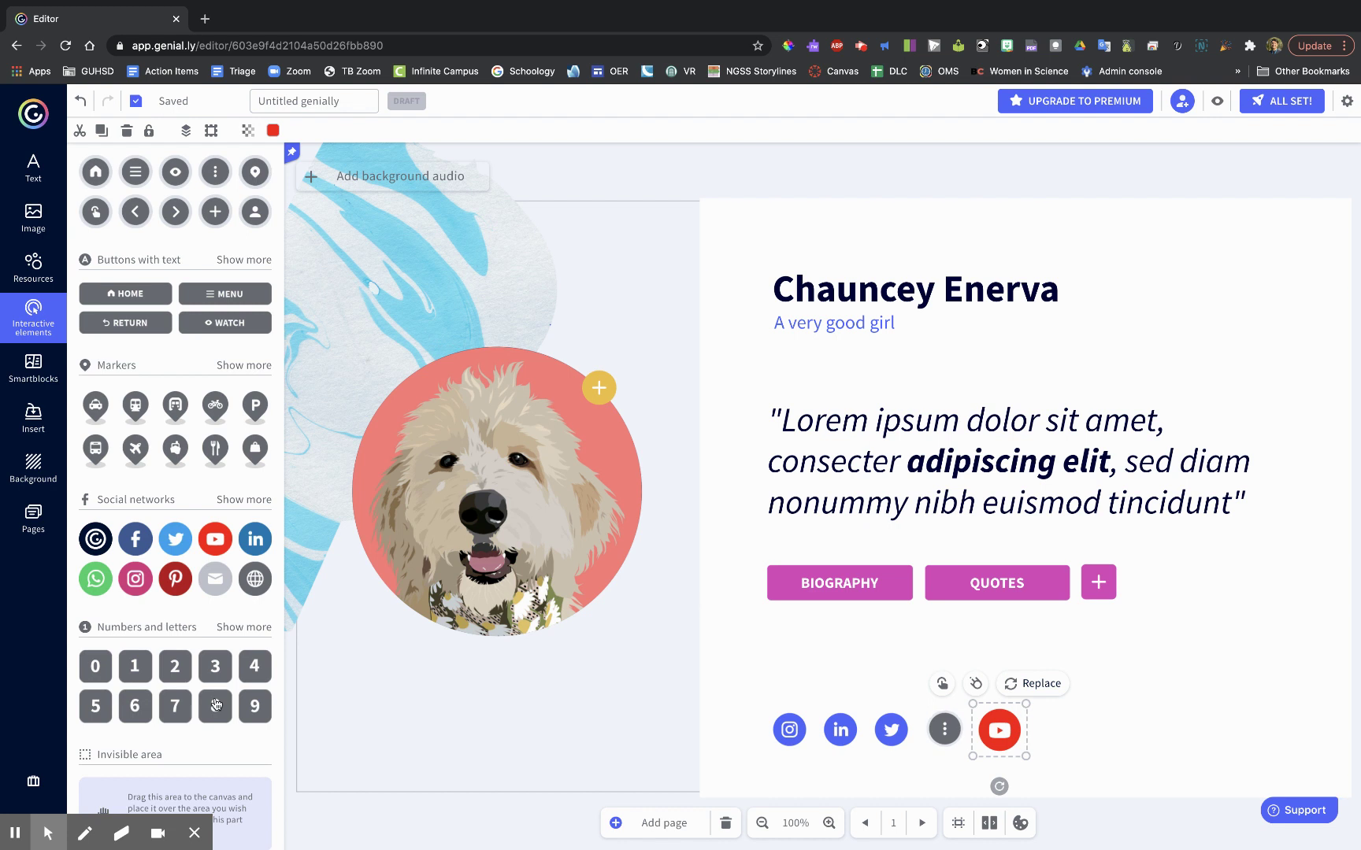
scroll(111, 701, "up", 2)
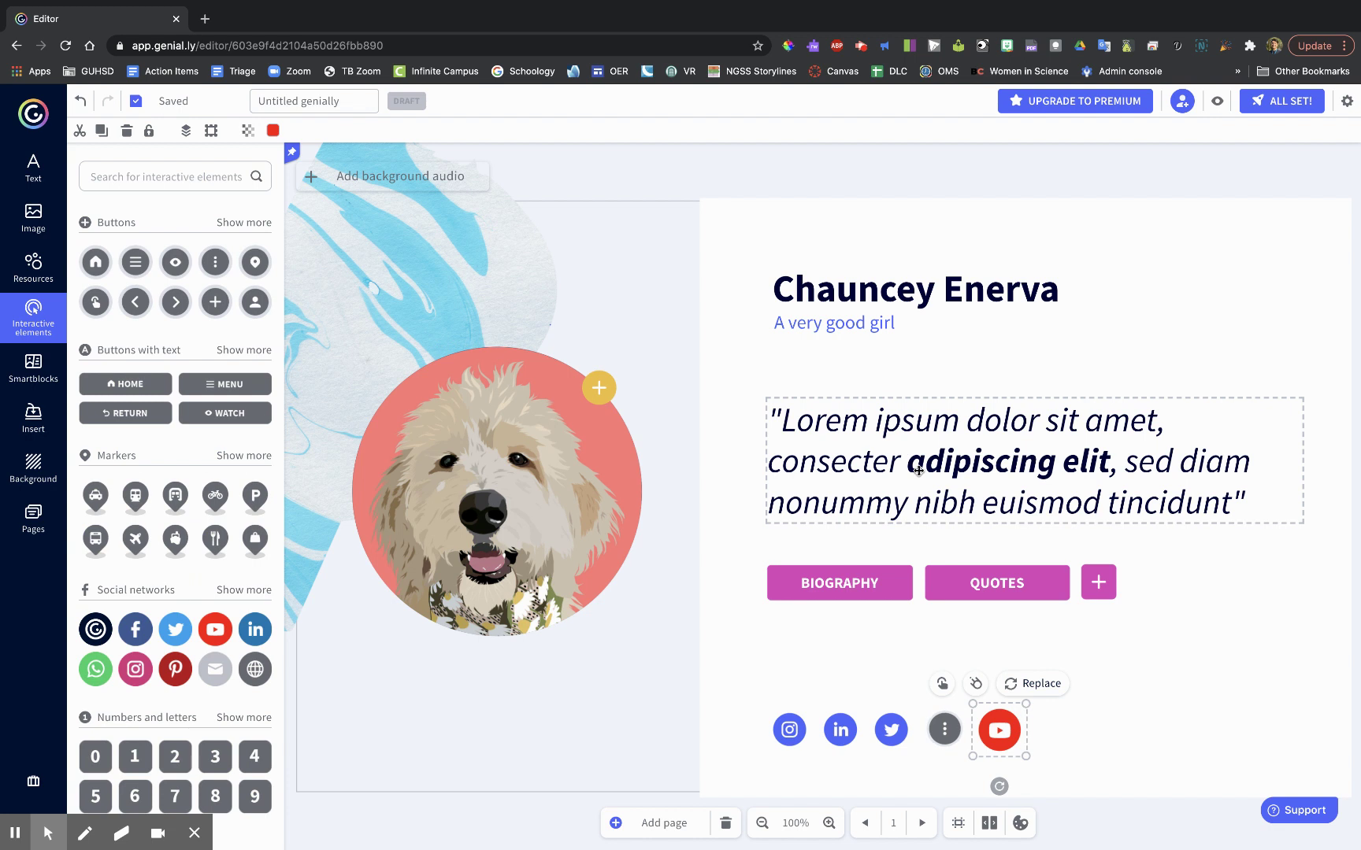
left_click(38, 529)
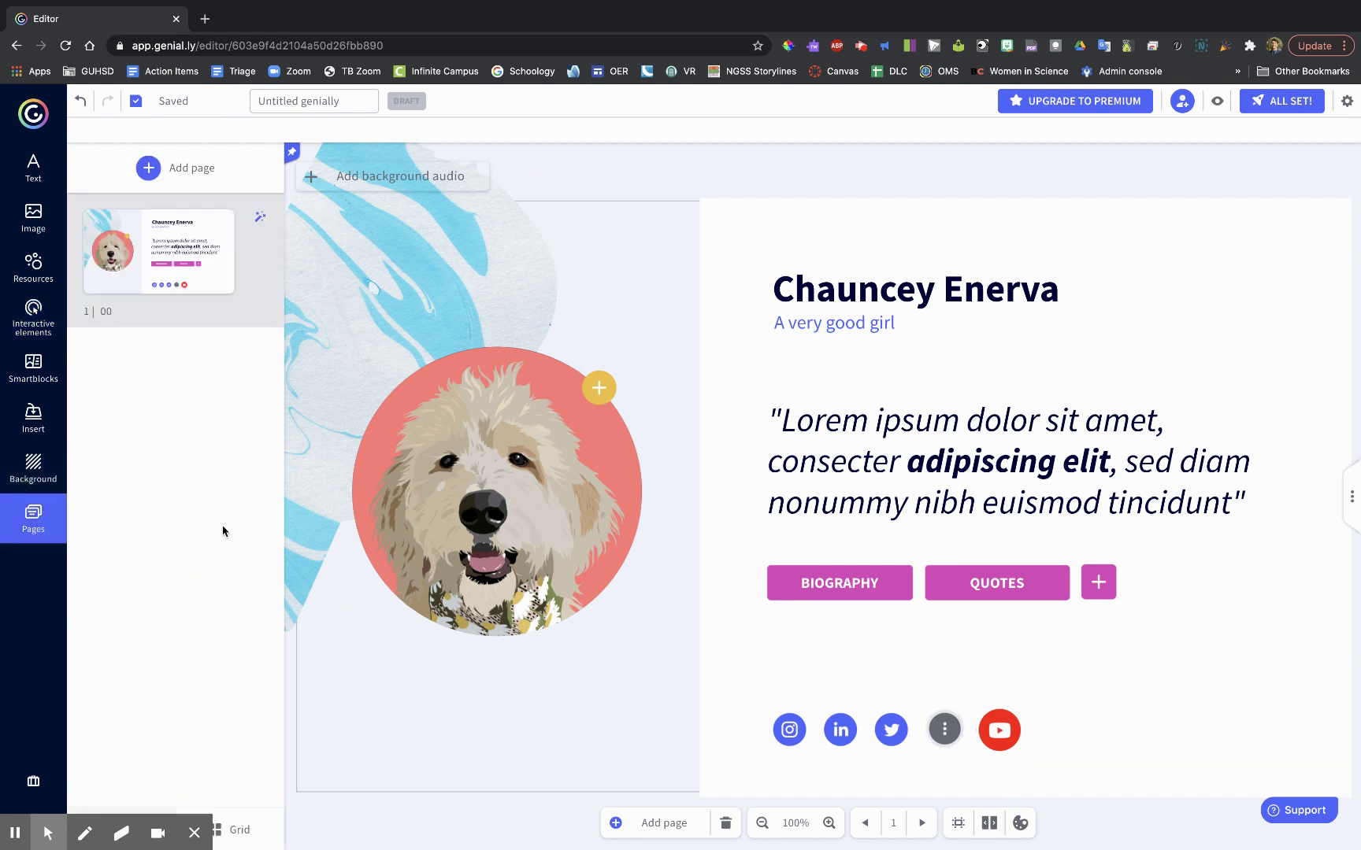
Step: Insert the 00 Bio template as page 2, with its portrait and Bio Great Character title
left_click(150, 167)
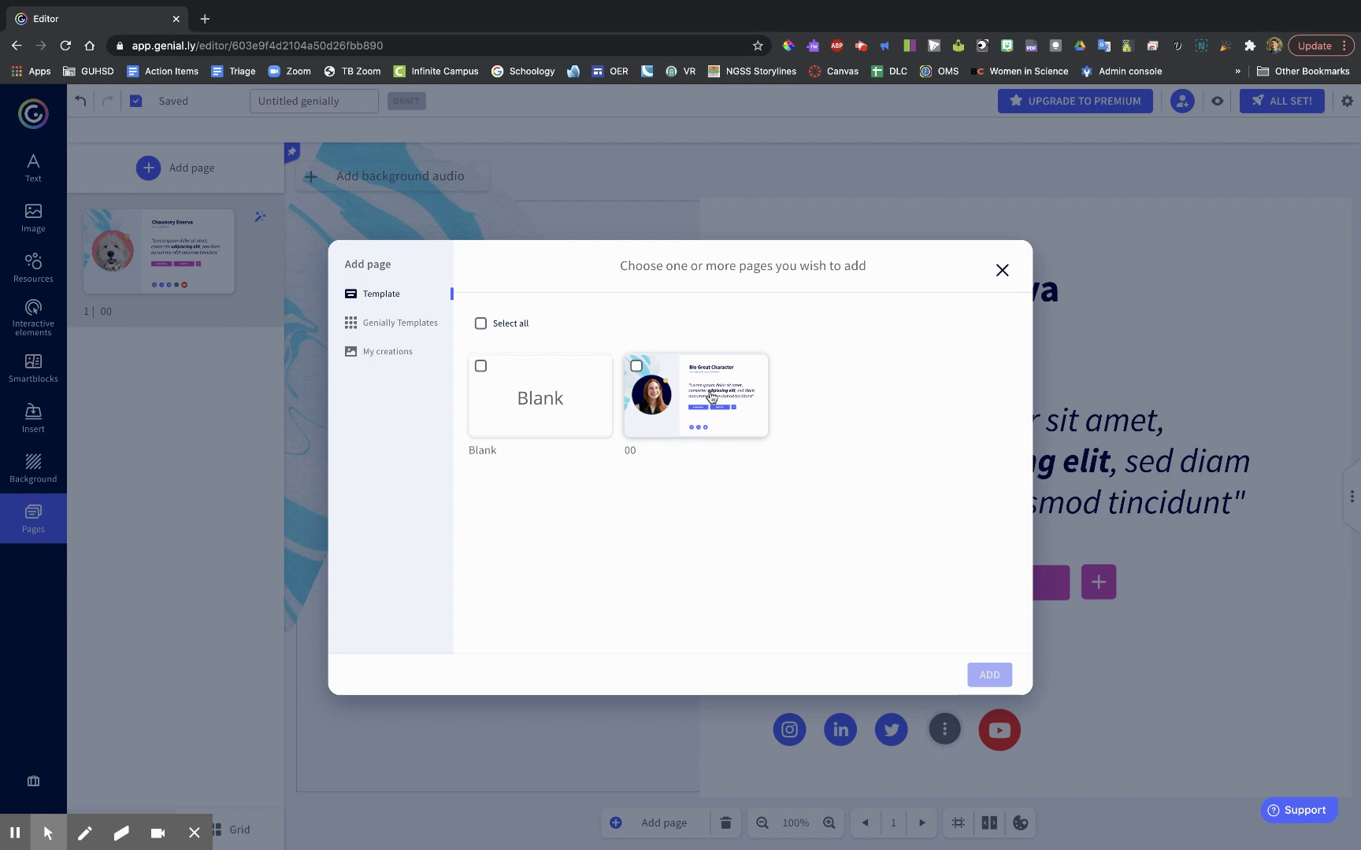
left_click(711, 397)
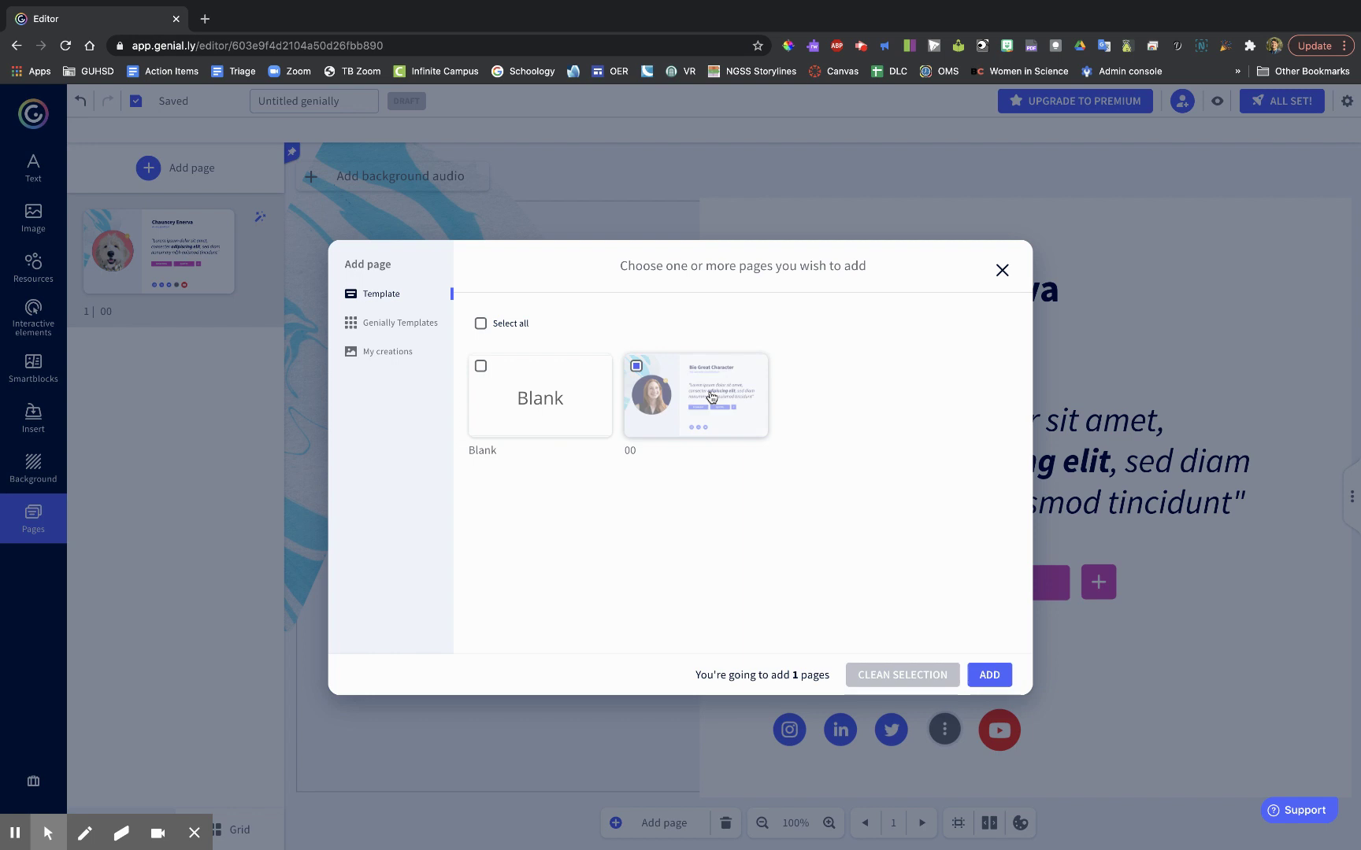
left_click(992, 676)
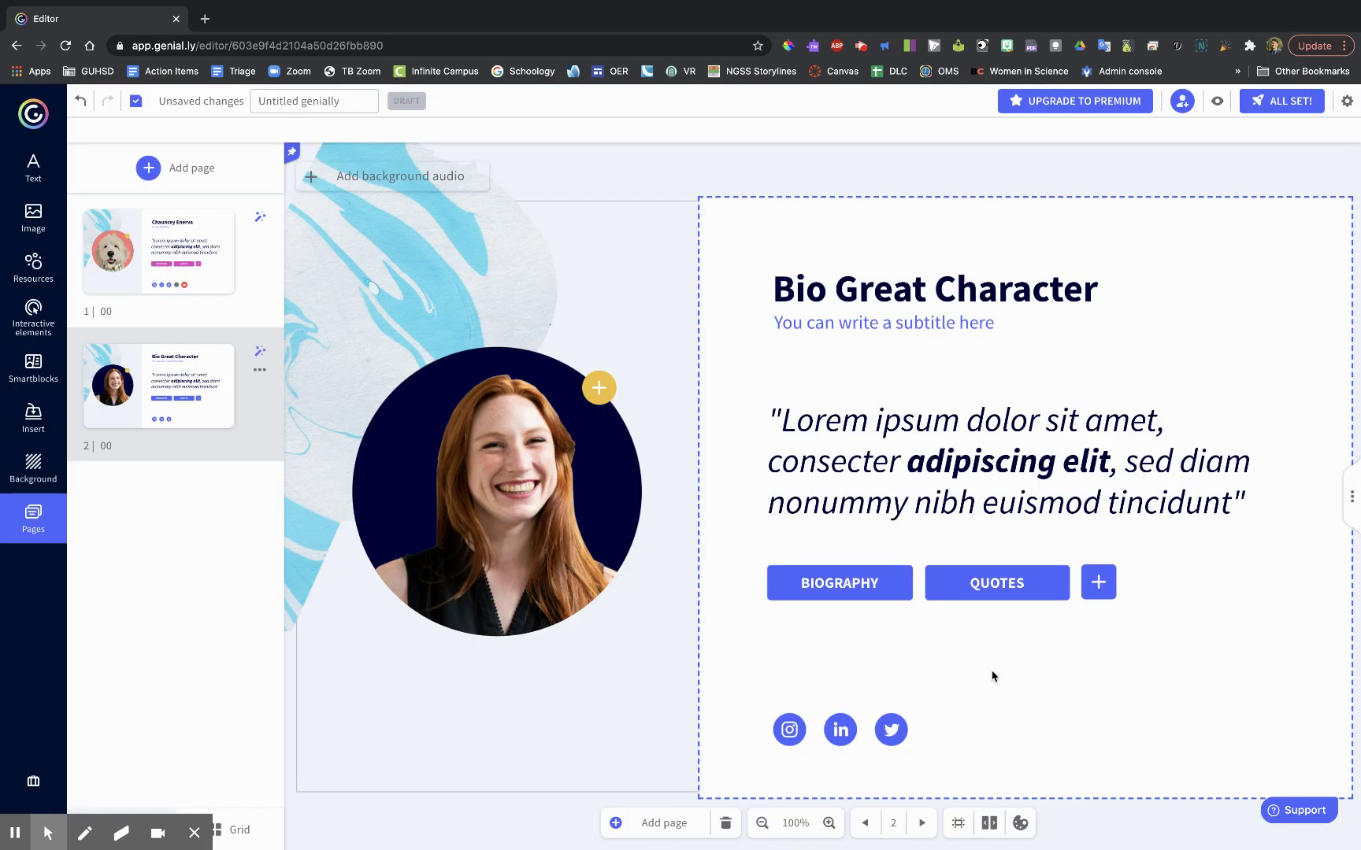
left_click(520, 286)
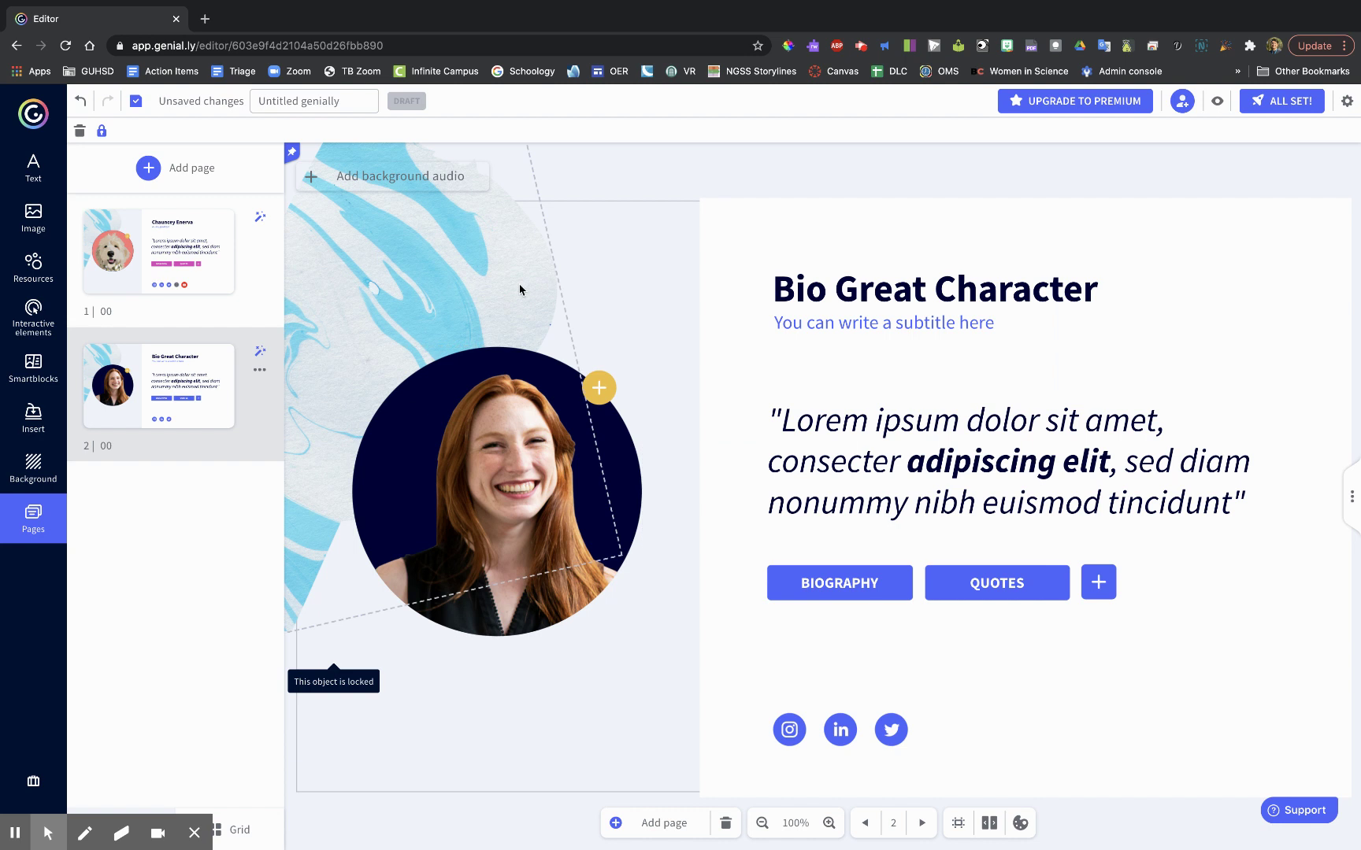
left_click(645, 170)
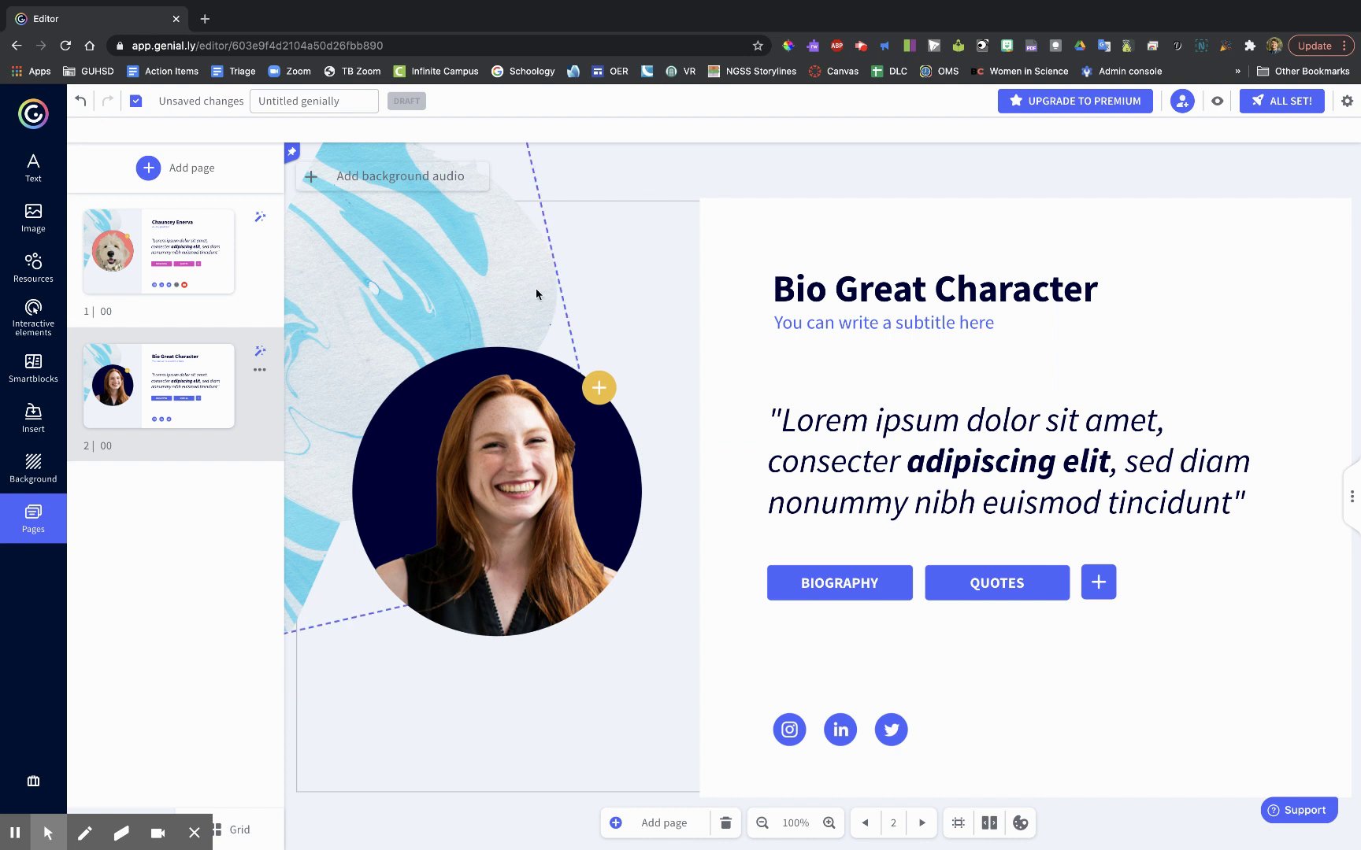
Step: Return to the dog bio page, then open the Infographics gallery from Create Genially
left_click(222, 262)
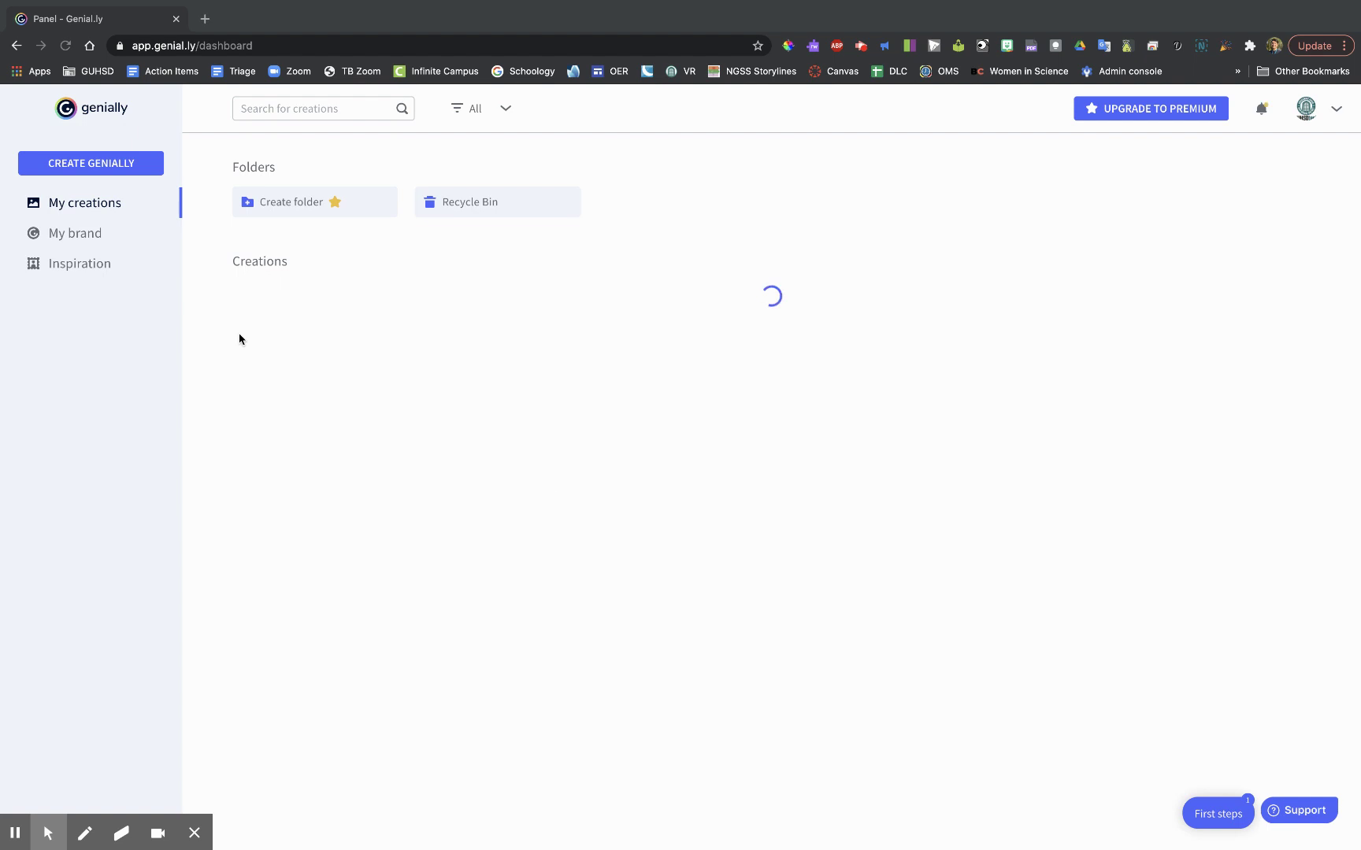
left_click(101, 168)
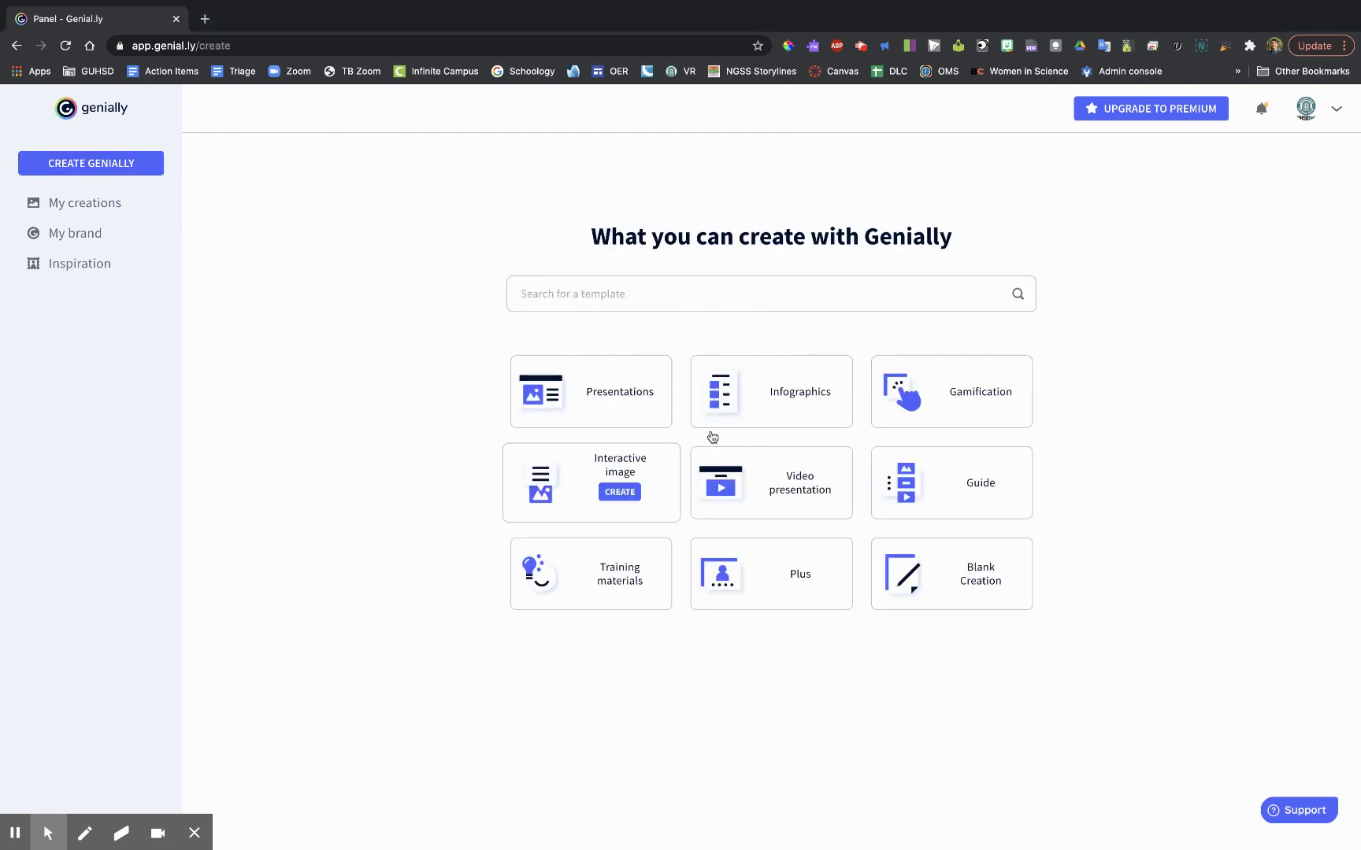
left_click(744, 405)
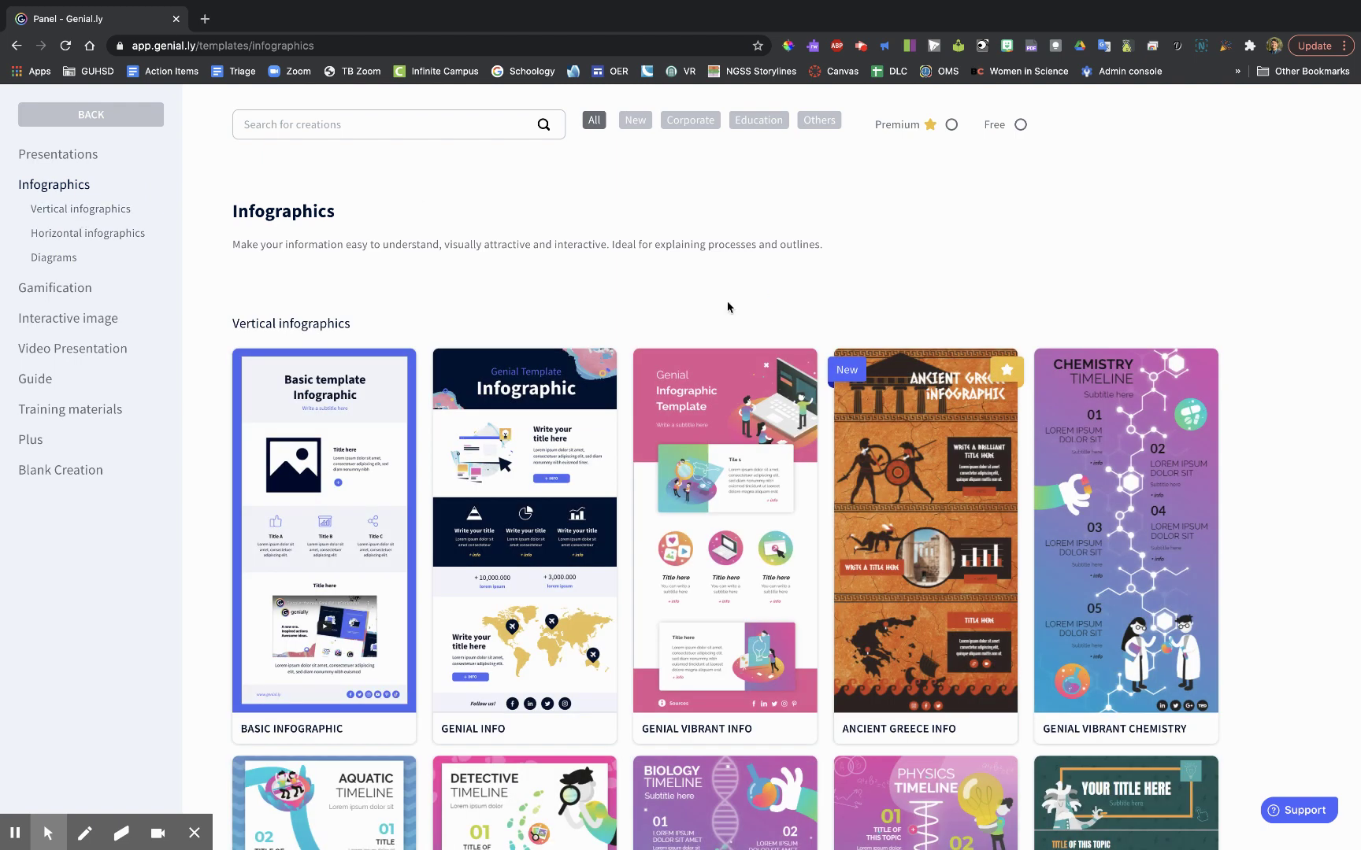
mouse_move(311, 505)
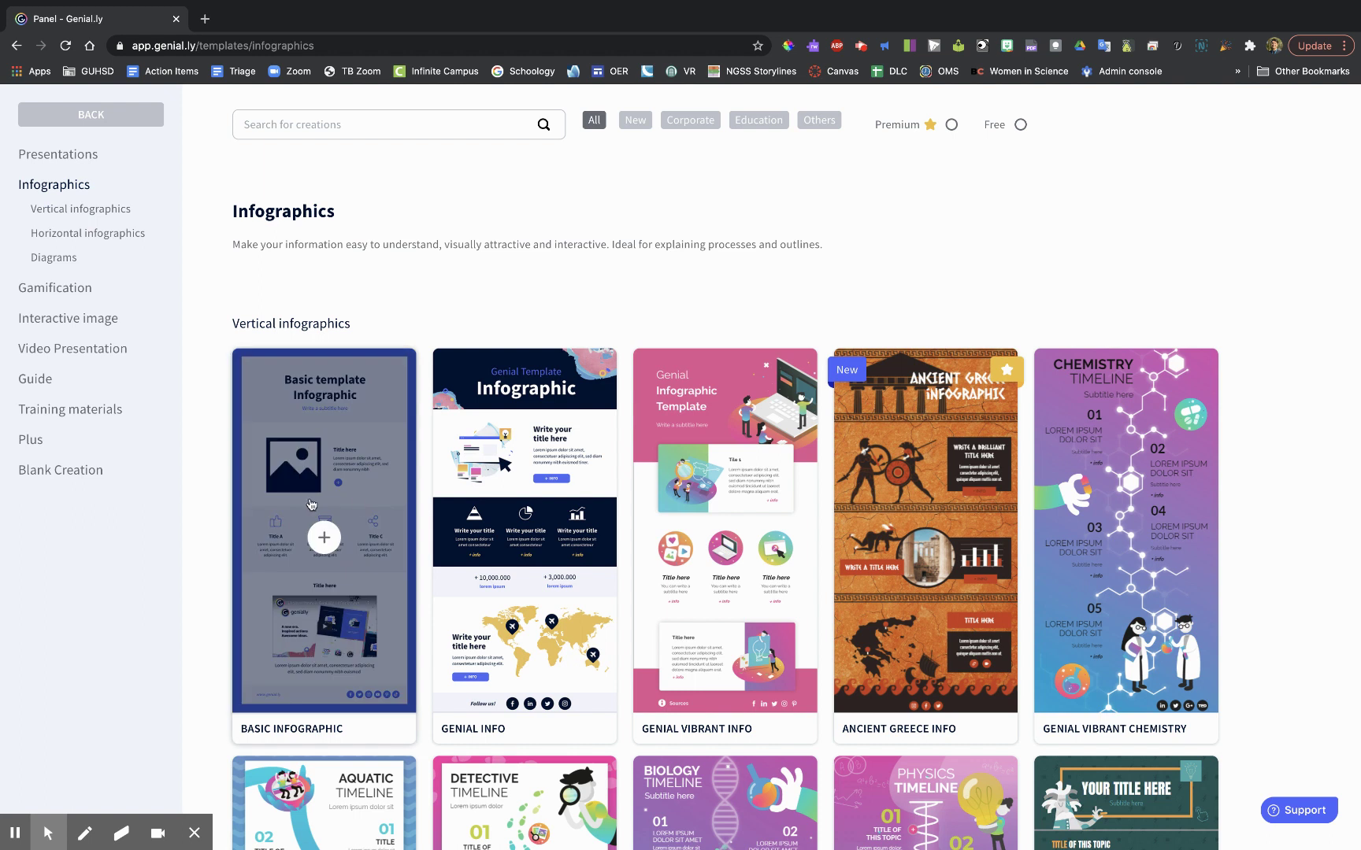